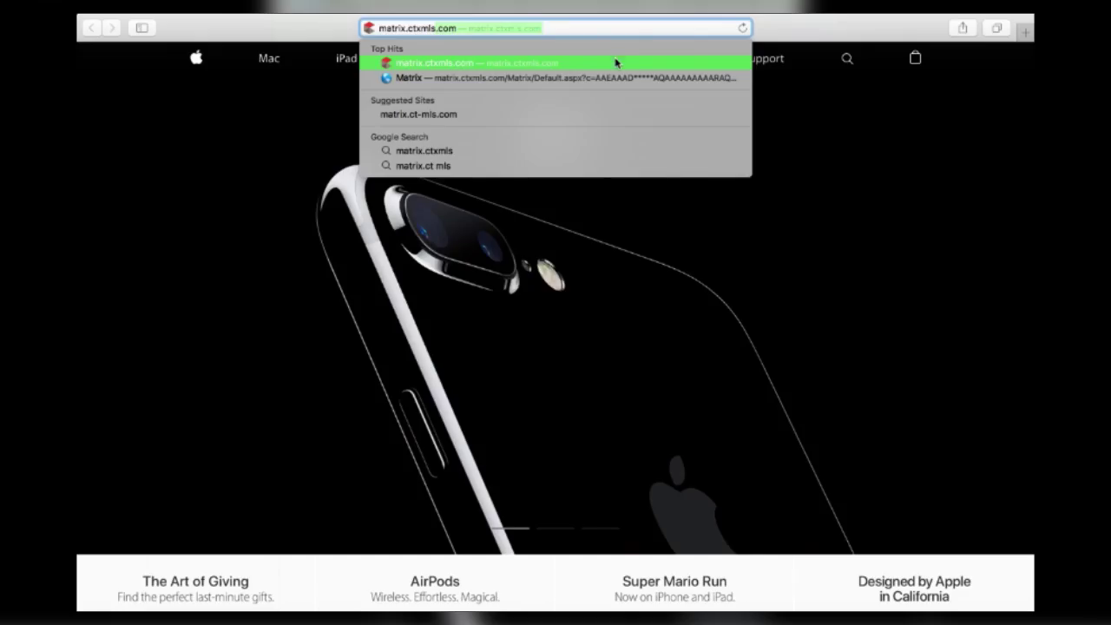
Step: Load the matrix.ctxmls.com login page and focus the Password field
{"action": "key", "text": "Return"}
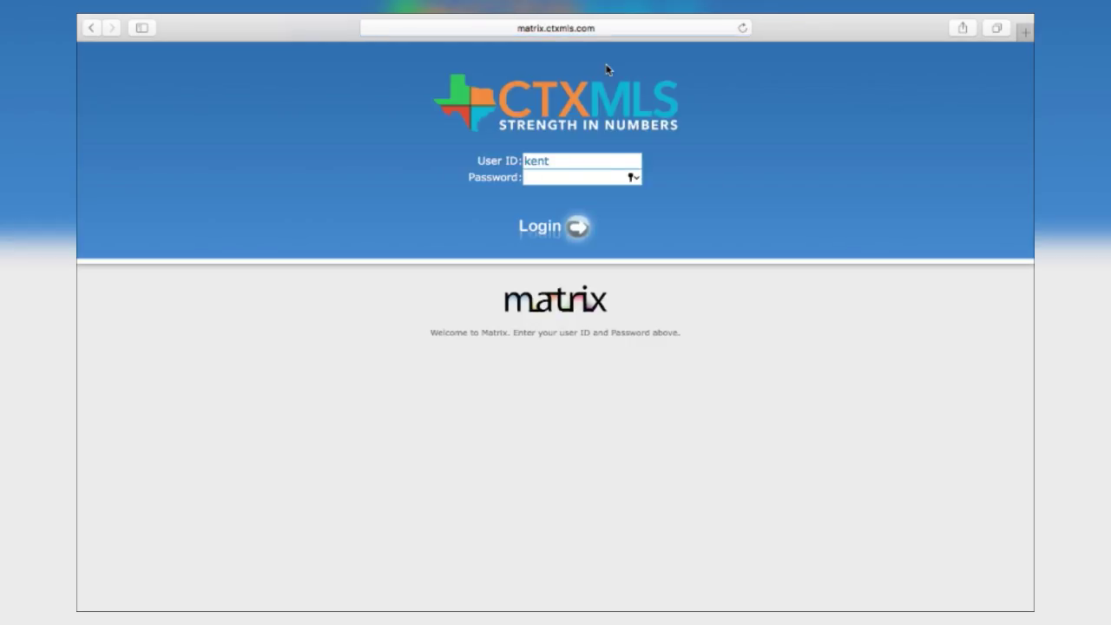
{"action": "left_click", "coordinate": [588, 177]}
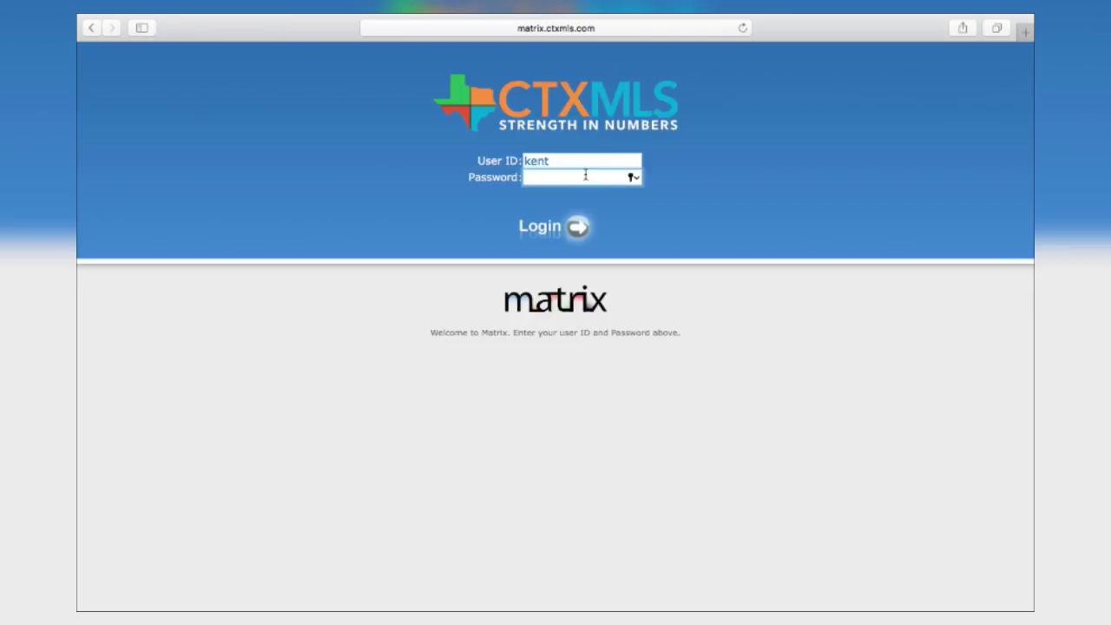
Step: Dismiss the saved-login suggestions and enter the account password on the Matrix login form
{"action": "left_click", "coordinate": [563, 162]}
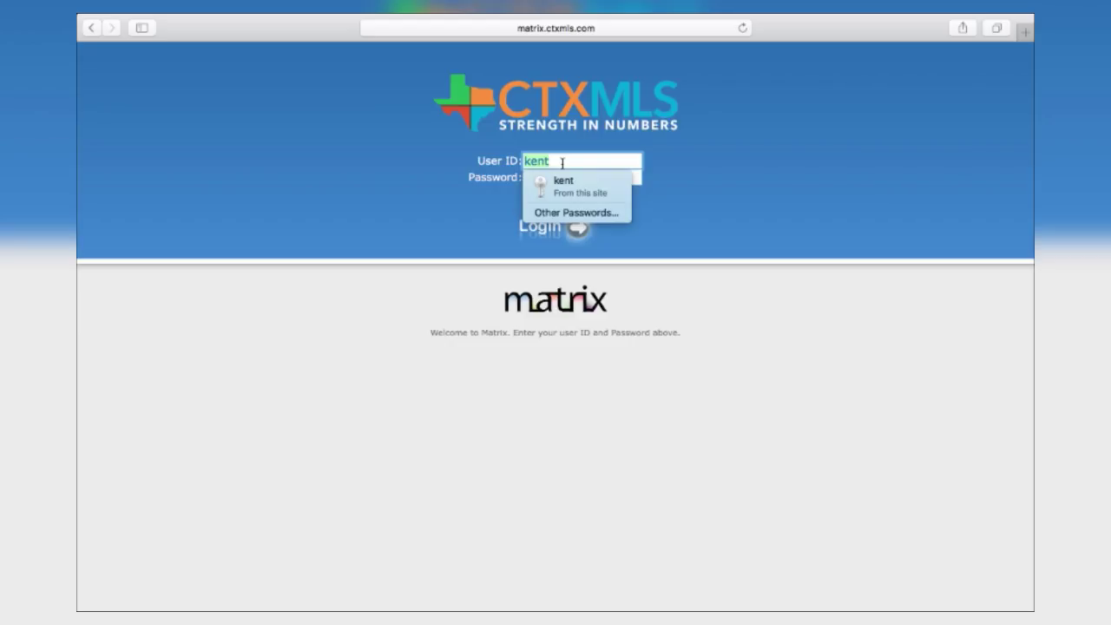
{"action": "left_click", "coordinate": [563, 162]}
{"action": "type", "text": "••"}
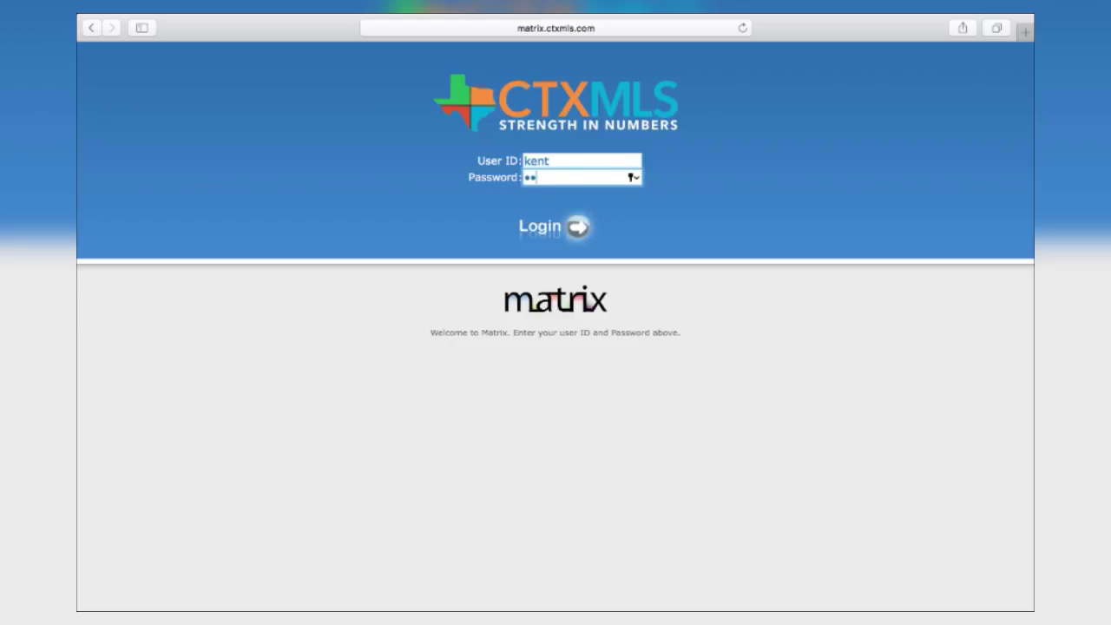
{"action": "type", "text": "••••••"}
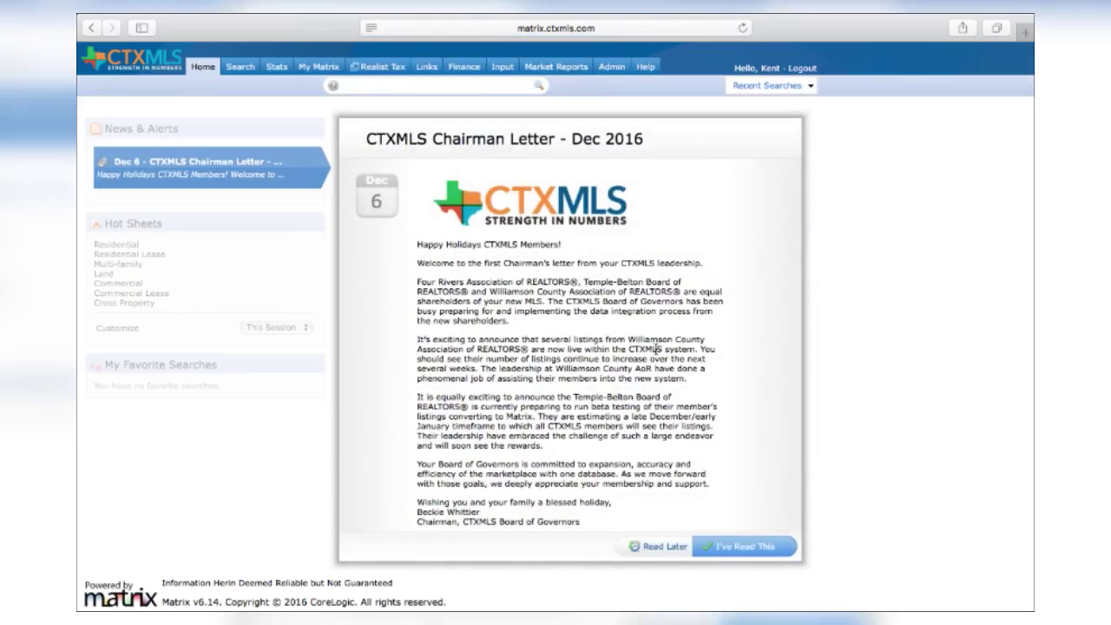
Step: Close the Dec 2016 Chairman Letter to reveal the full Home dashboard
{"action": "scroll", "coordinate": [656, 348], "scroll_direction": "down", "scroll_amount": 1}
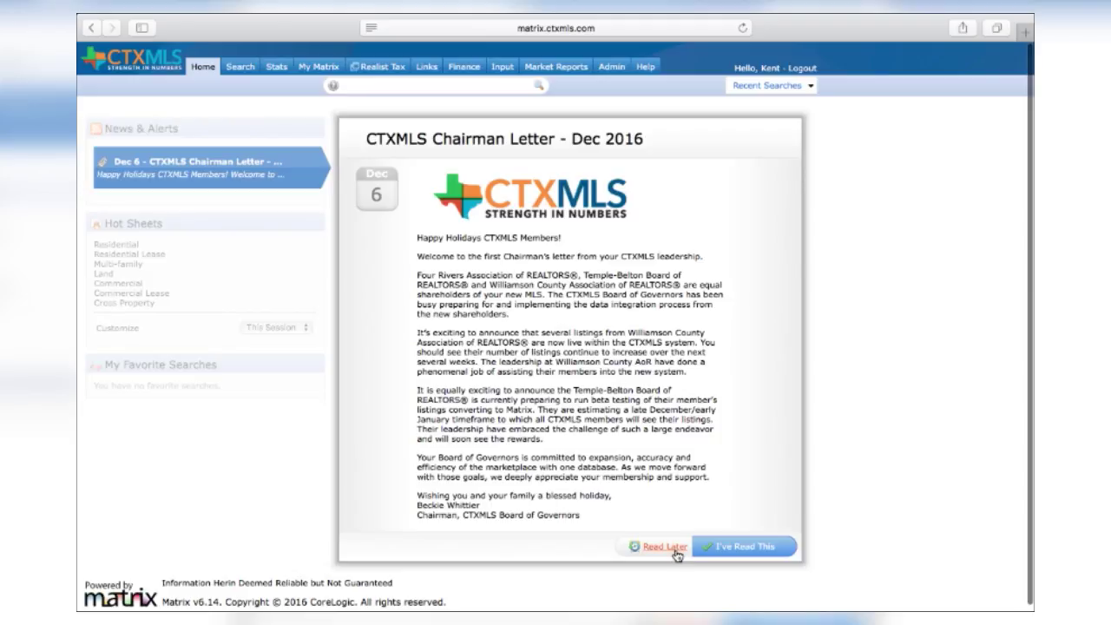
{"action": "left_click", "coordinate": [717, 547]}
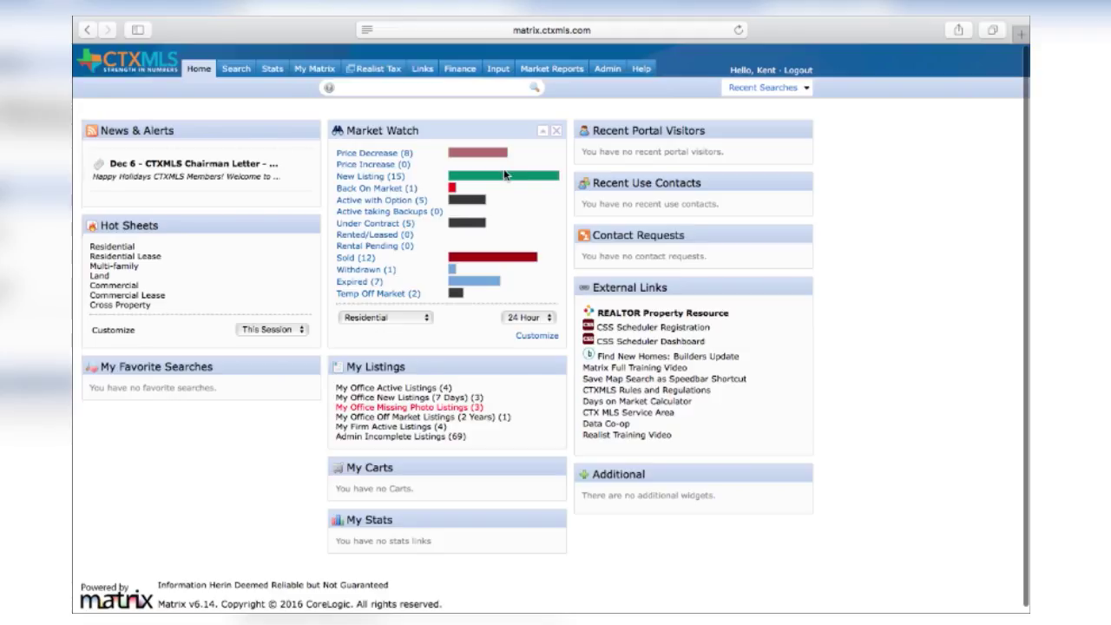
Step: Go to the listing Input page and start adding a new listing
{"action": "mouse_move", "coordinate": [501, 77]}
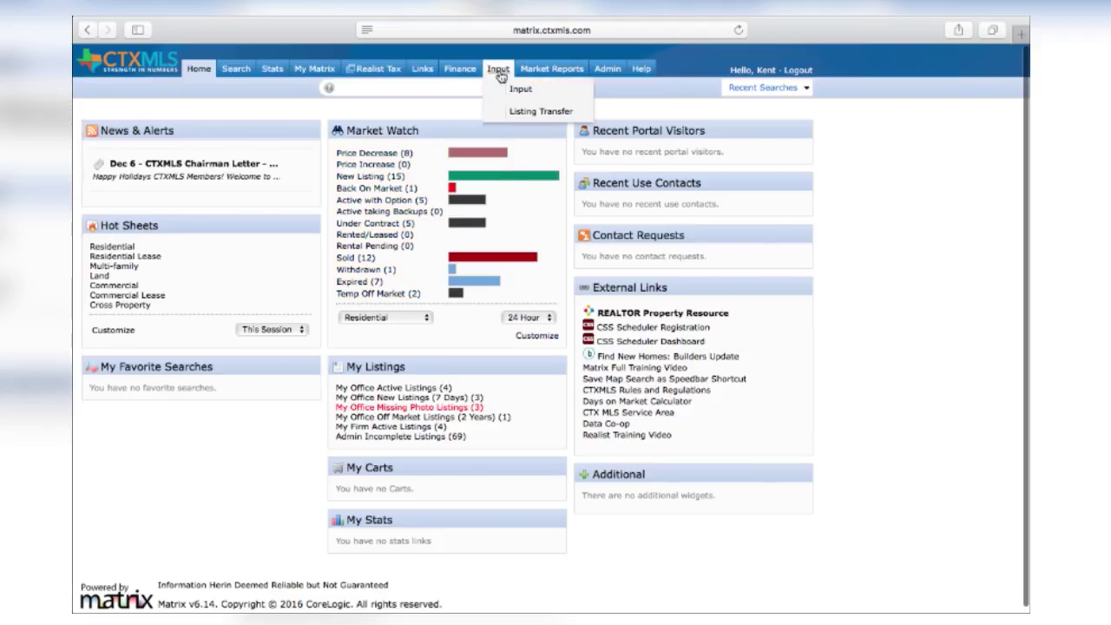
{"action": "left_click", "coordinate": [519, 89]}
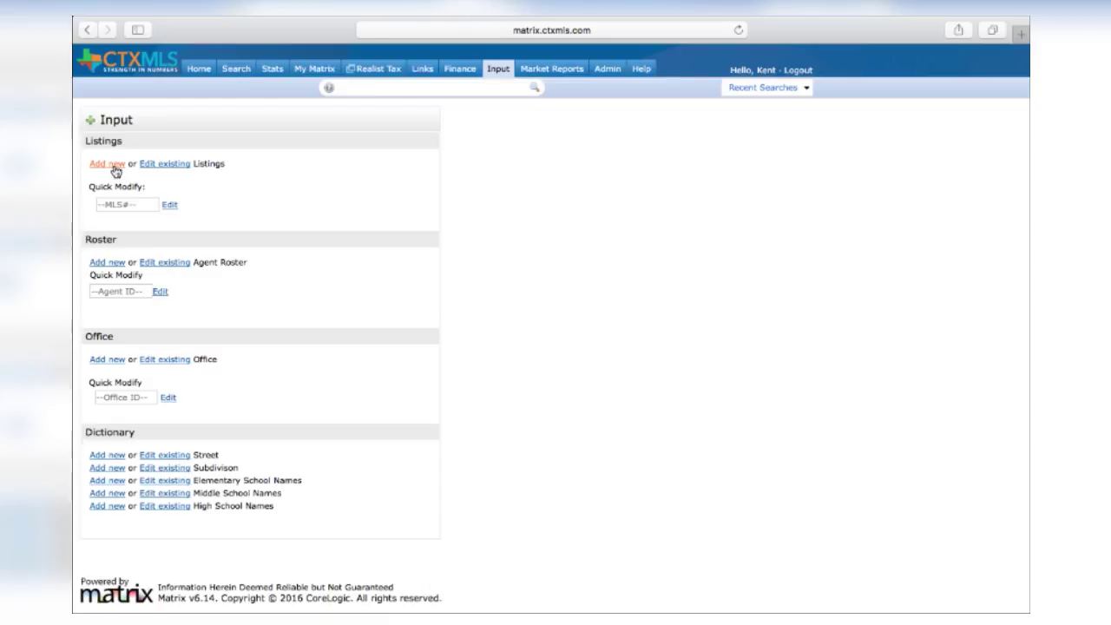
{"action": "left_click", "coordinate": [113, 168]}
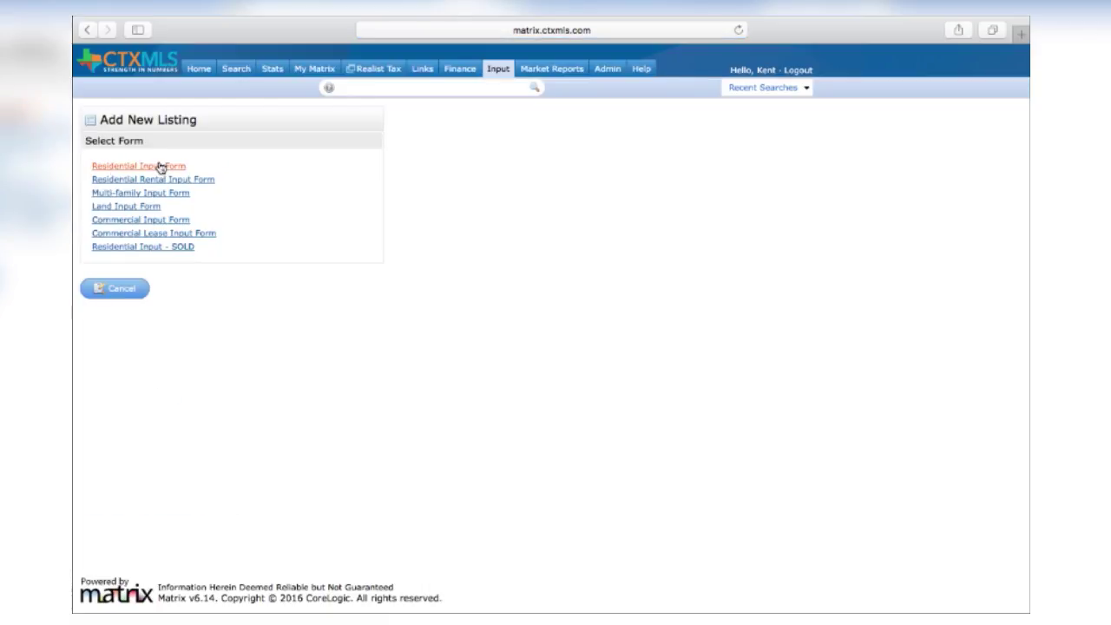
{"action": "left_click", "coordinate": [164, 168]}
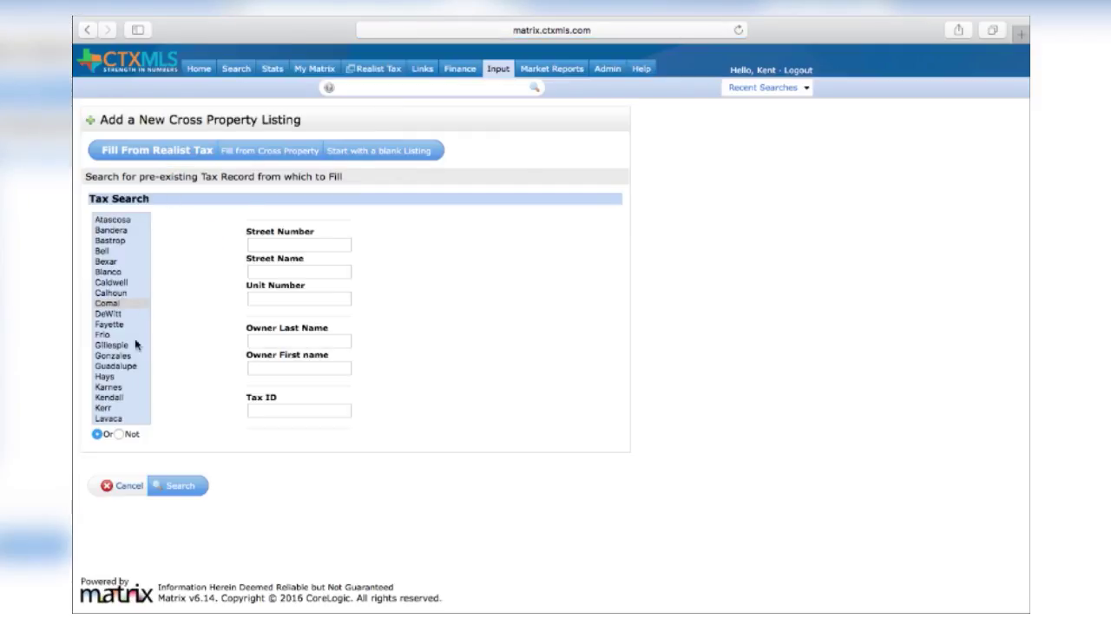
{"action": "scroll", "coordinate": [123, 357], "scroll_direction": "down", "scroll_amount": 4}
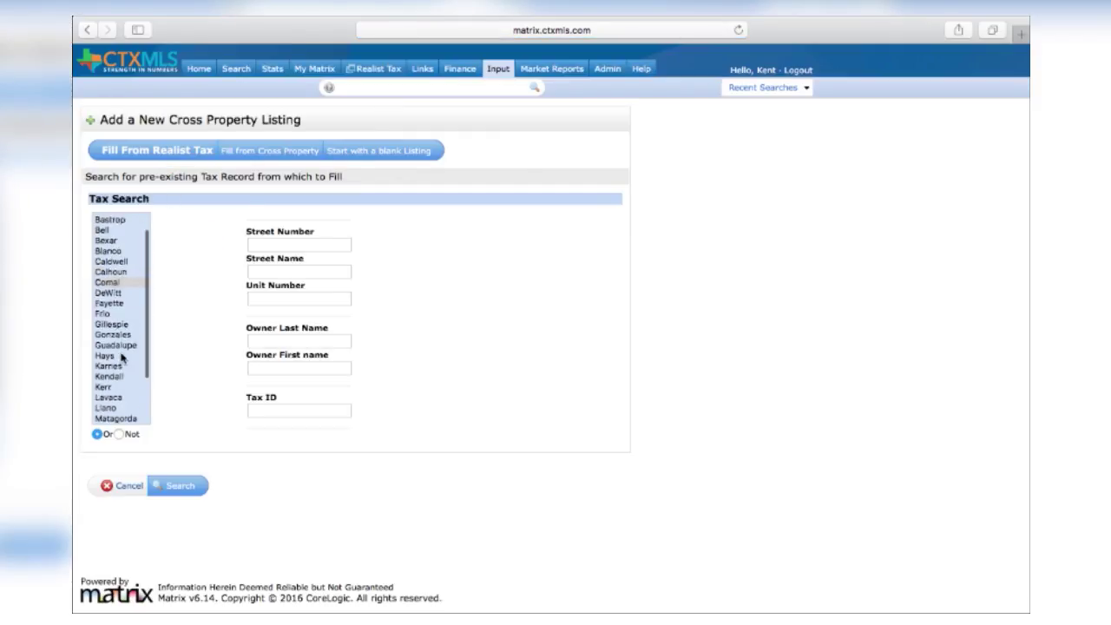
{"action": "left_click", "coordinate": [126, 407]}
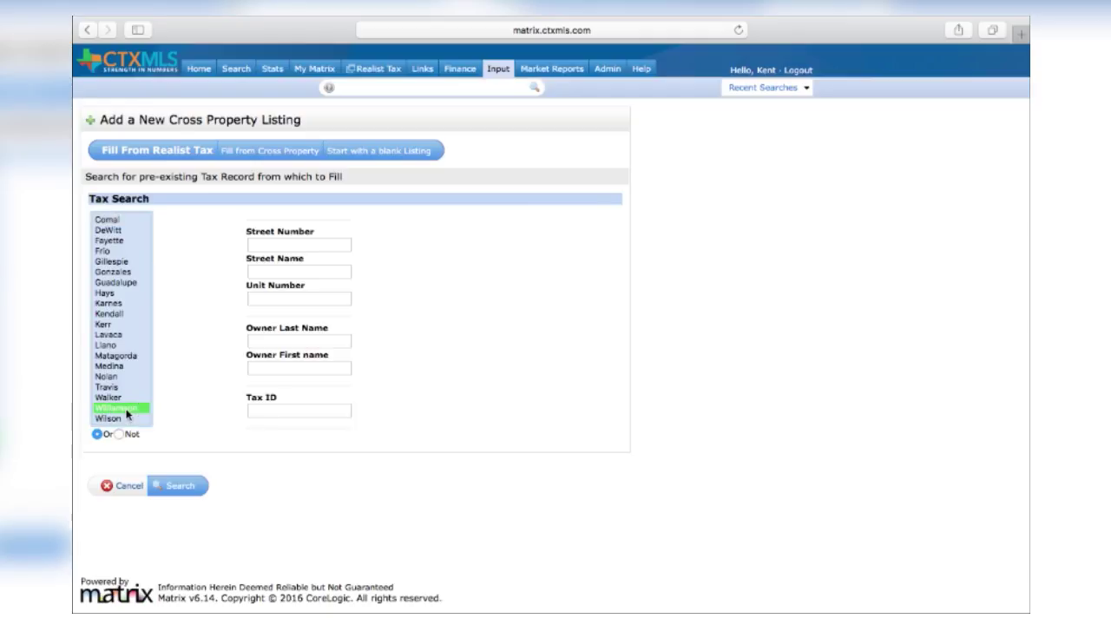
{"action": "left_click", "coordinate": [277, 244]}
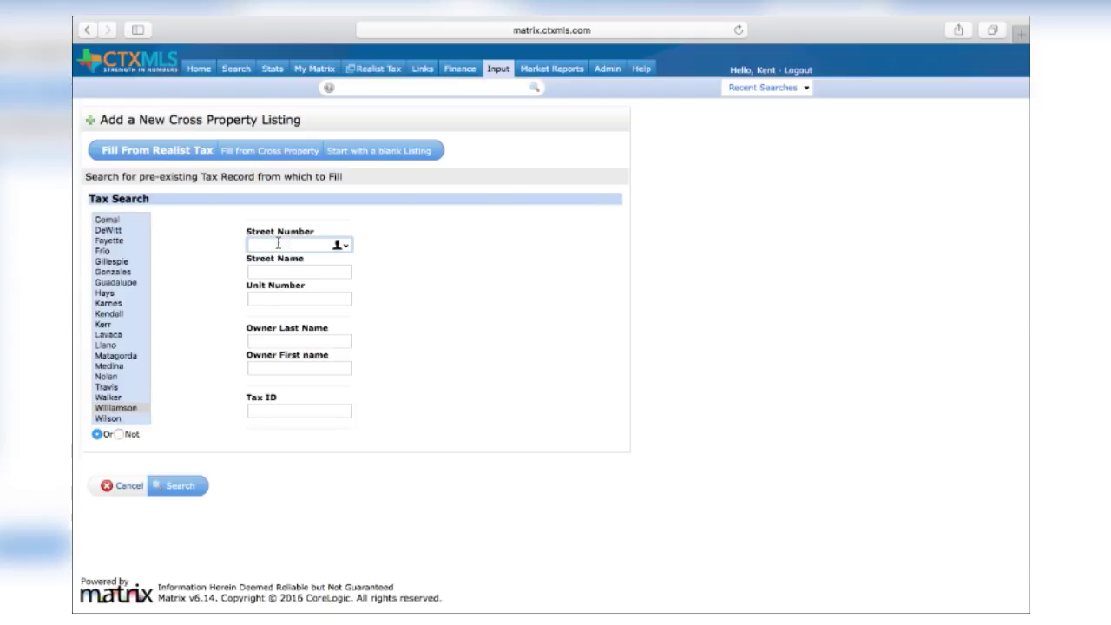
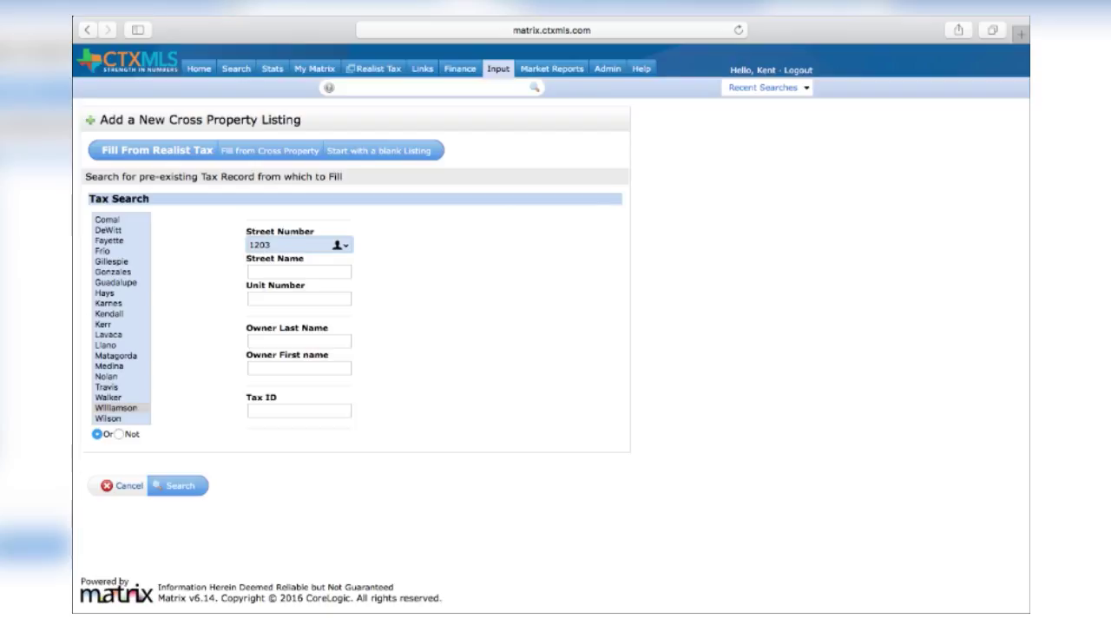
Step: Enter street name 'col', clear the unit number and run the tax record search
{"action": "left_click", "coordinate": [325, 262]}
{"action": "left_click", "coordinate": [273, 272]}
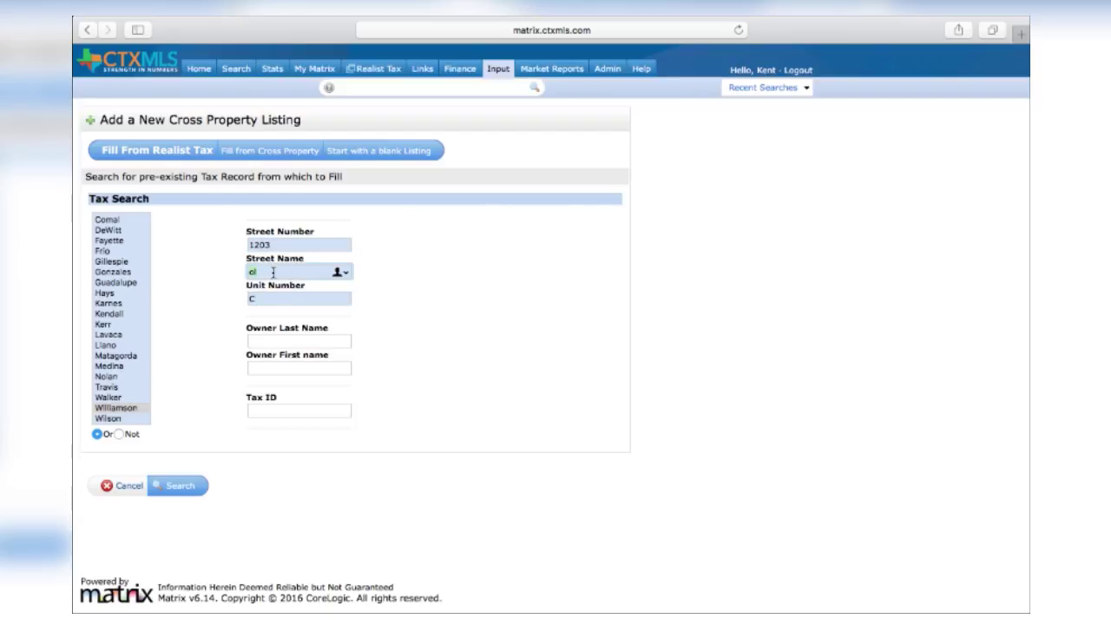
{"action": "key", "text": "Tab"}
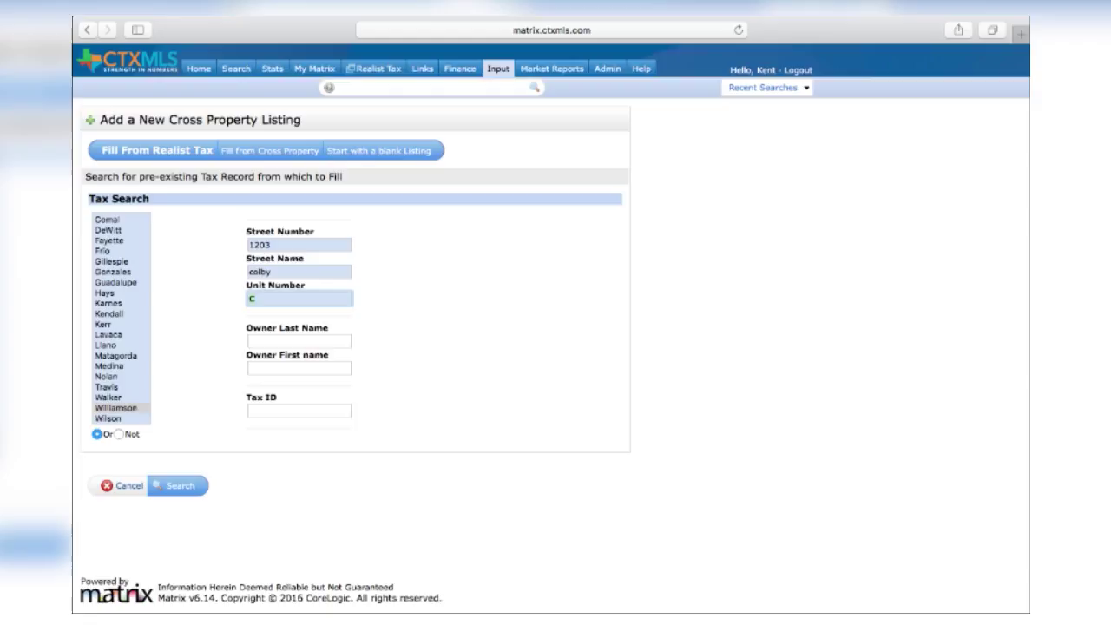
{"action": "key", "text": "BackSpace"}
{"action": "left_click", "coordinate": [182, 488]}
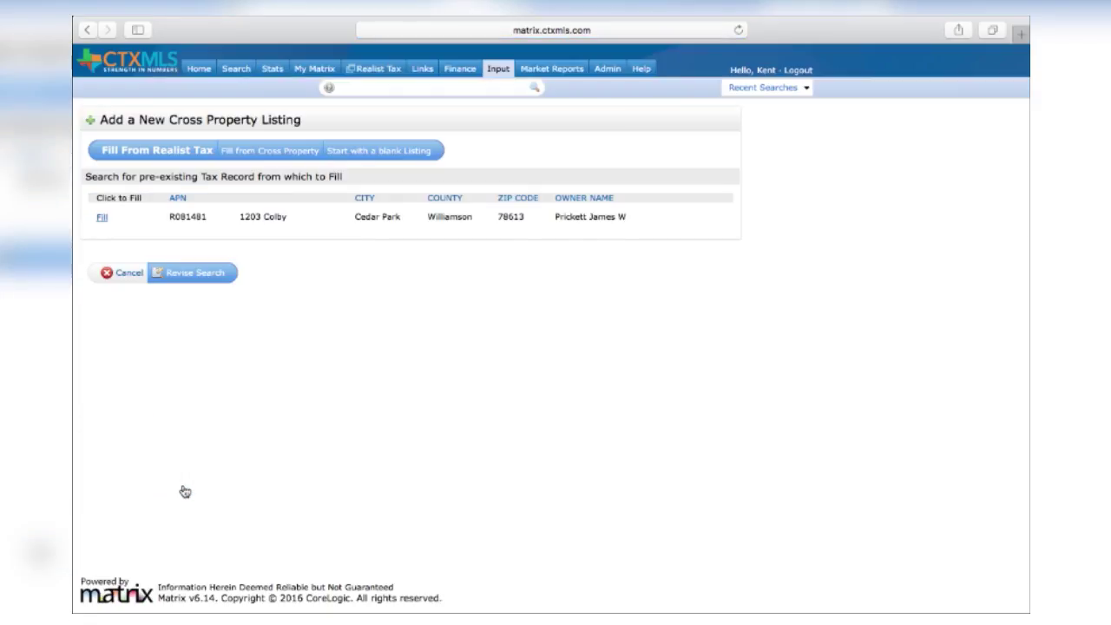
{"action": "left_click", "coordinate": [102, 219]}
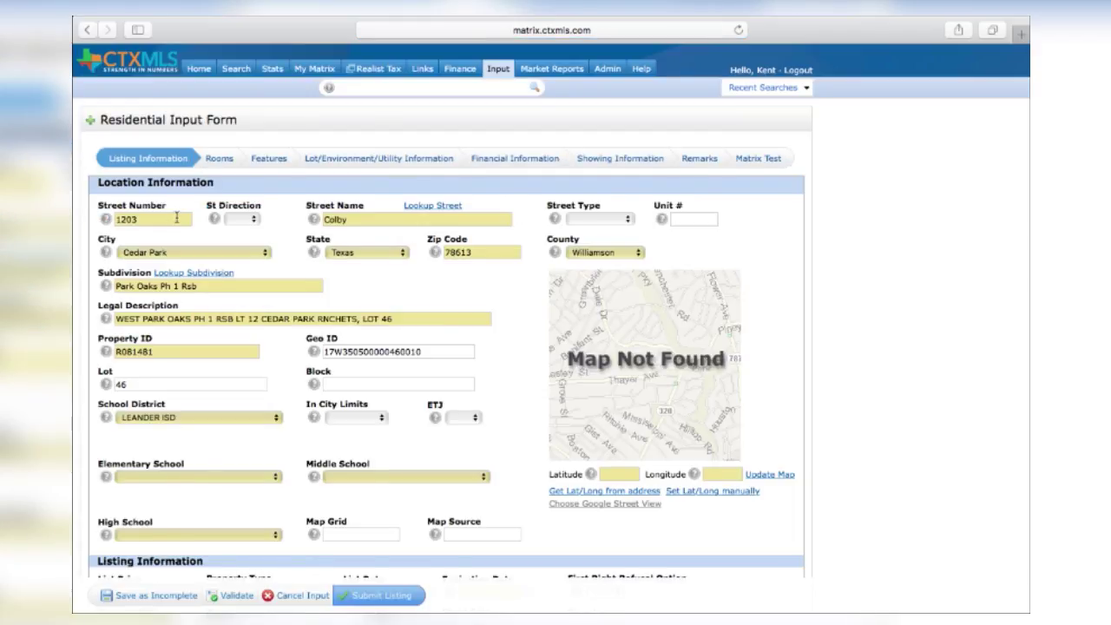
{"action": "left_click", "coordinate": [616, 219]}
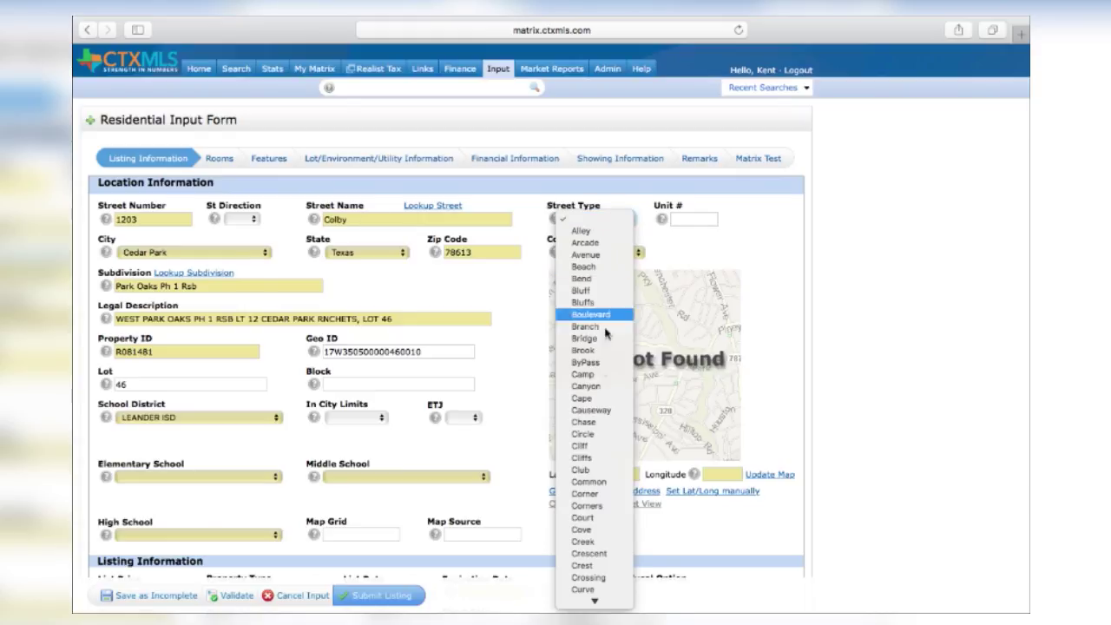
{"action": "key", "text": "l"}
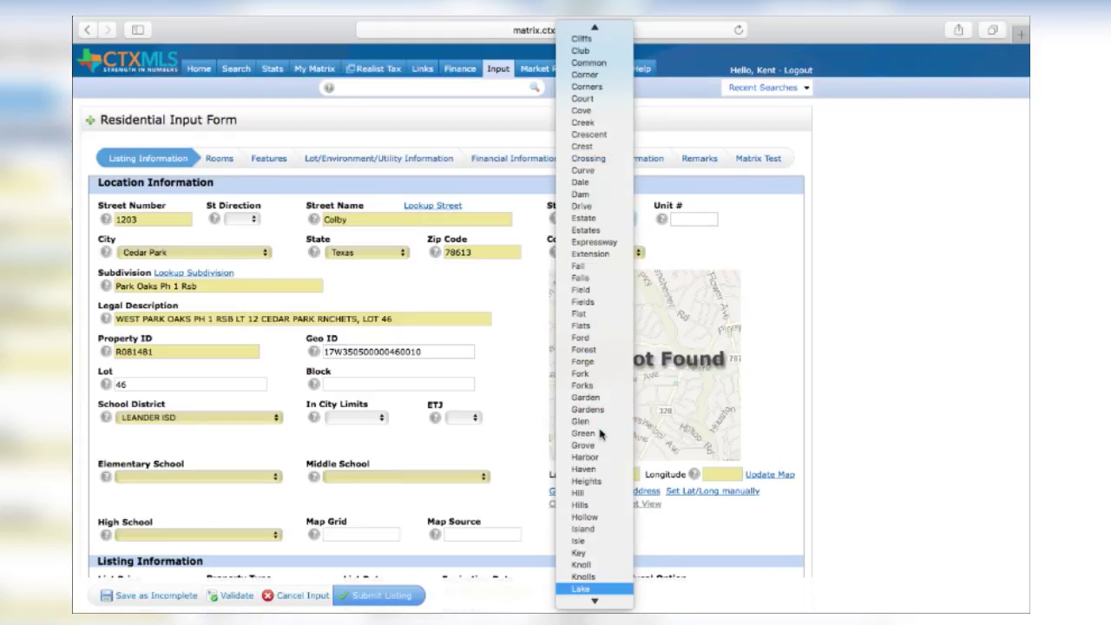
{"action": "key", "text": "Down"}
{"action": "key", "text": "Down"}
{"action": "key", "text": "Down"}
{"action": "key", "text": "Down"}
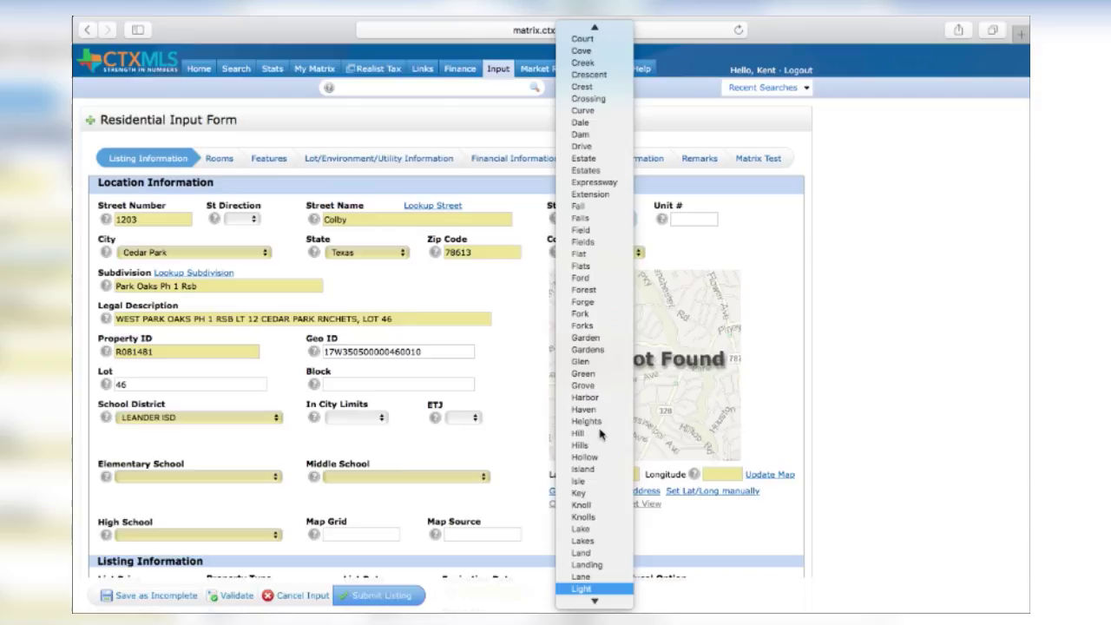
{"action": "key", "text": "Return"}
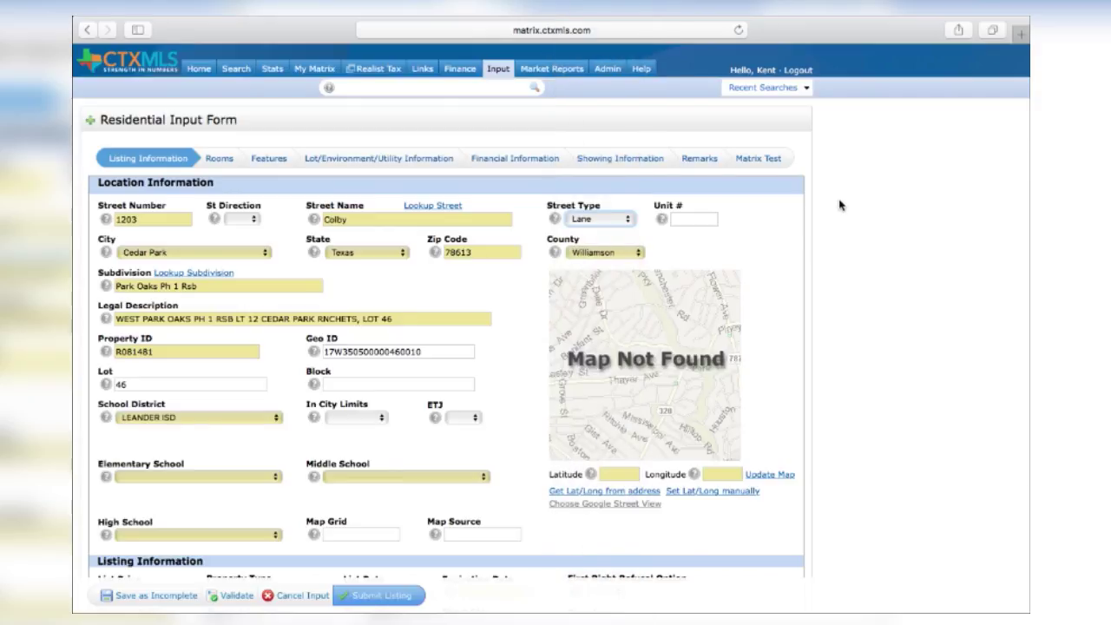
{"action": "scroll", "coordinate": [839, 203], "scroll_direction": "down", "scroll_amount": 2}
{"action": "scroll", "coordinate": [840, 203], "scroll_direction": "down", "scroll_amount": 3}
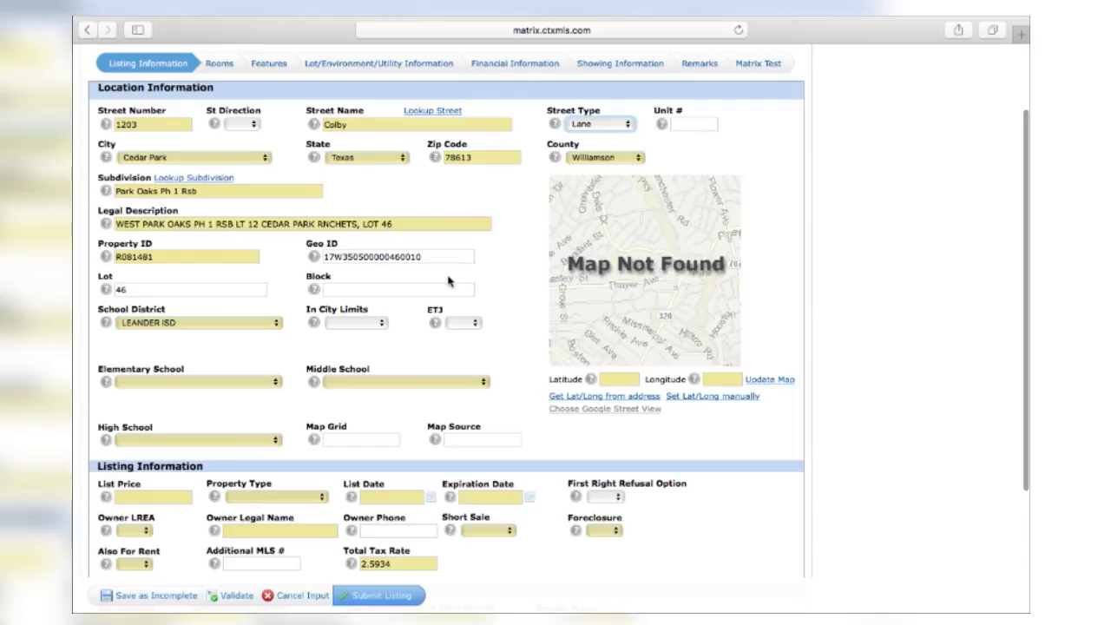
{"action": "left_click", "coordinate": [358, 322]}
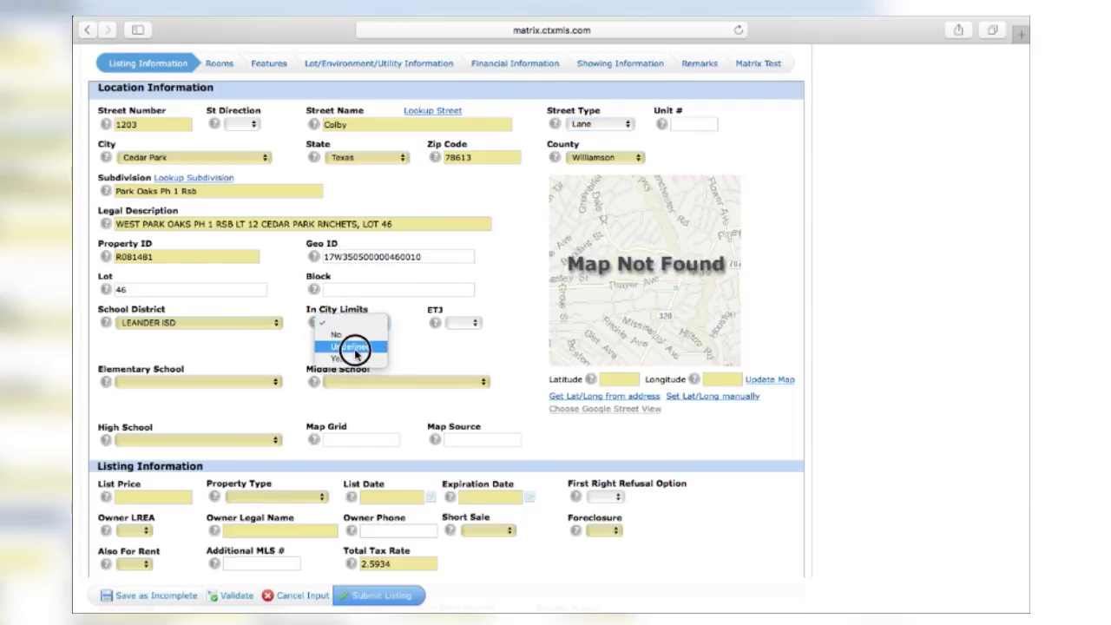
{"action": "left_click", "coordinate": [353, 359]}
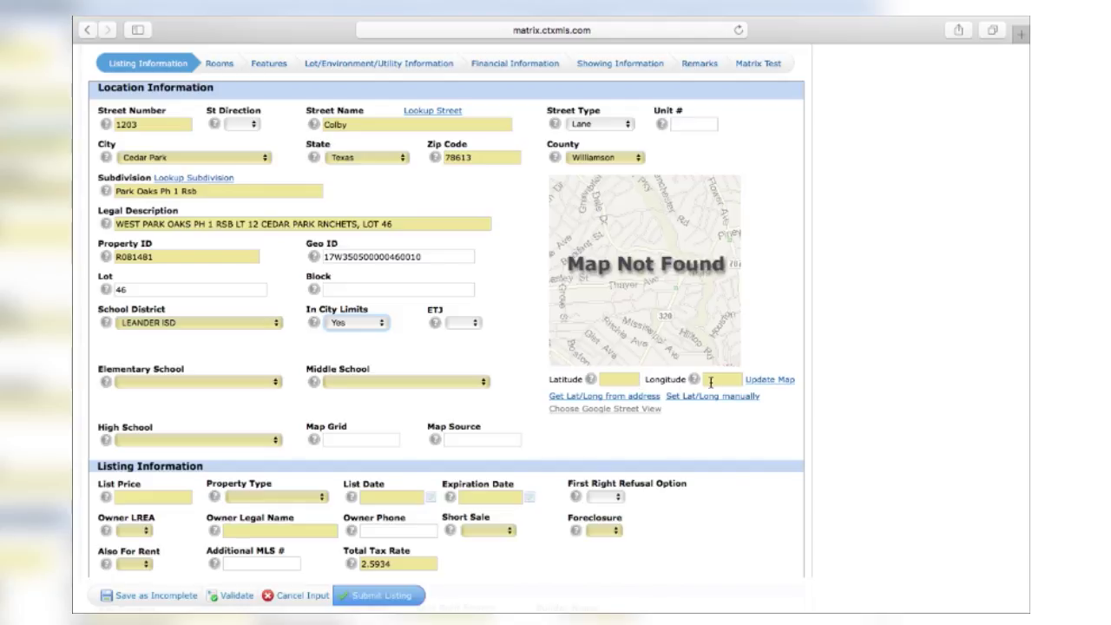
{"action": "left_click", "coordinate": [640, 402]}
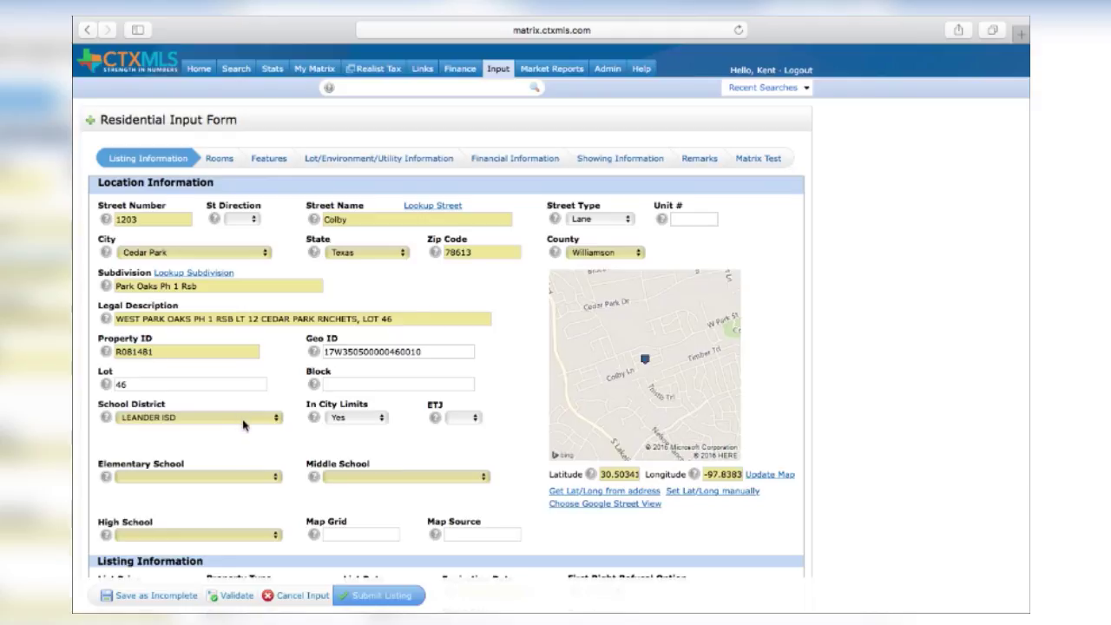
Step: Choose Cedar Park High, Cedar Park Middle and Westside Elementary as the schools
{"action": "scroll", "coordinate": [252, 466], "scroll_direction": "down", "scroll_amount": 1}
{"action": "scroll", "coordinate": [252, 467], "scroll_direction": "down", "scroll_amount": 5}
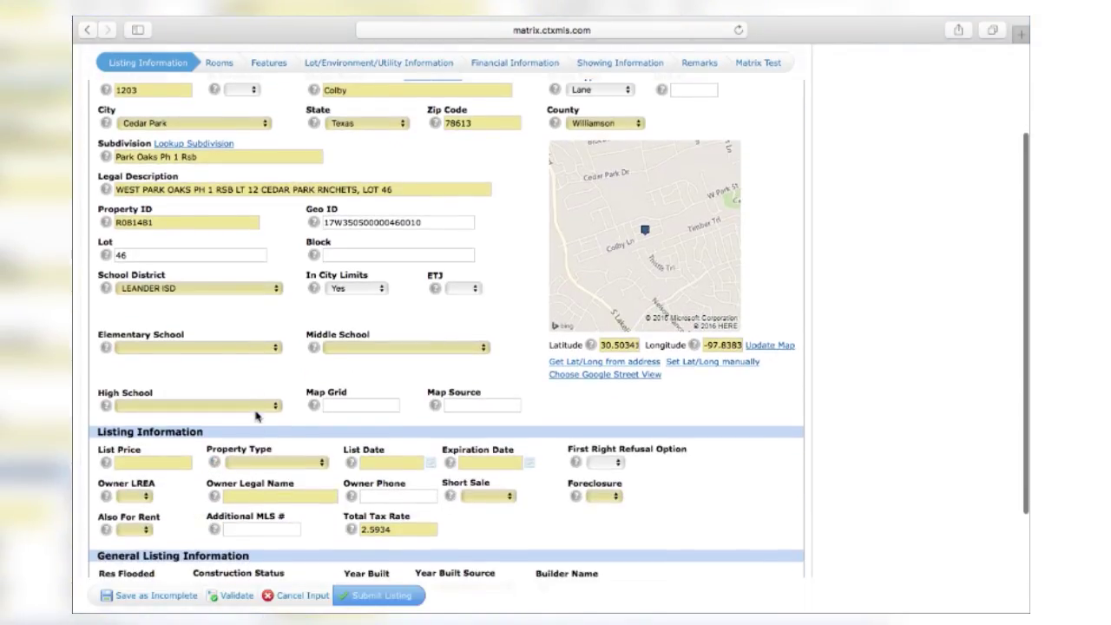
{"action": "left_click", "coordinate": [256, 411]}
{"action": "left_click", "coordinate": [252, 418]}
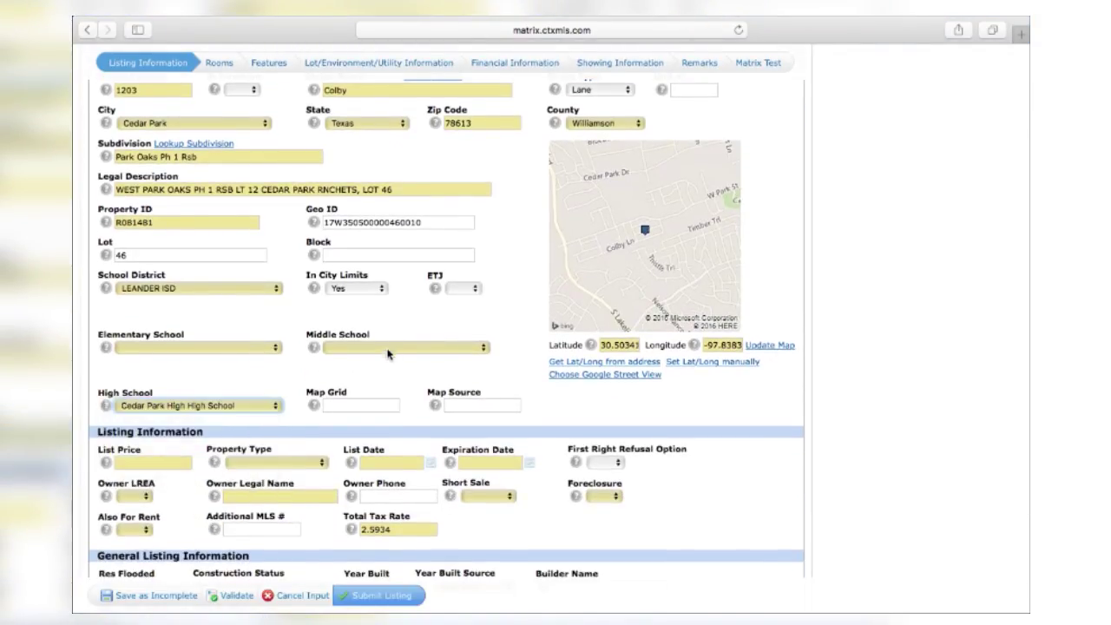
{"action": "left_click", "coordinate": [388, 346]}
{"action": "left_click", "coordinate": [389, 371]}
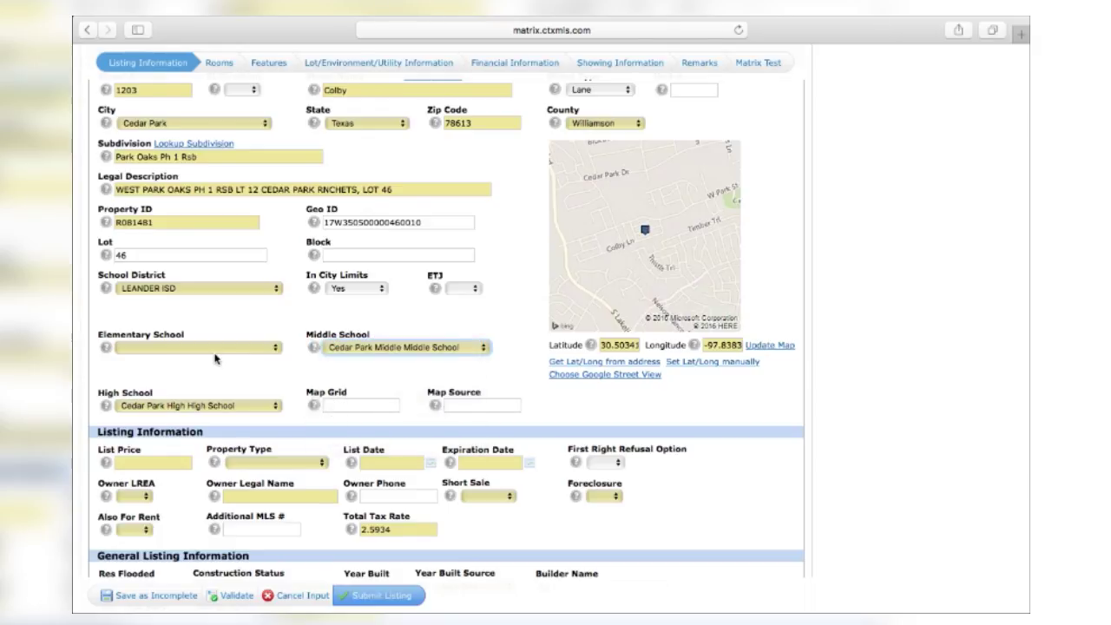
{"action": "left_click", "coordinate": [215, 351]}
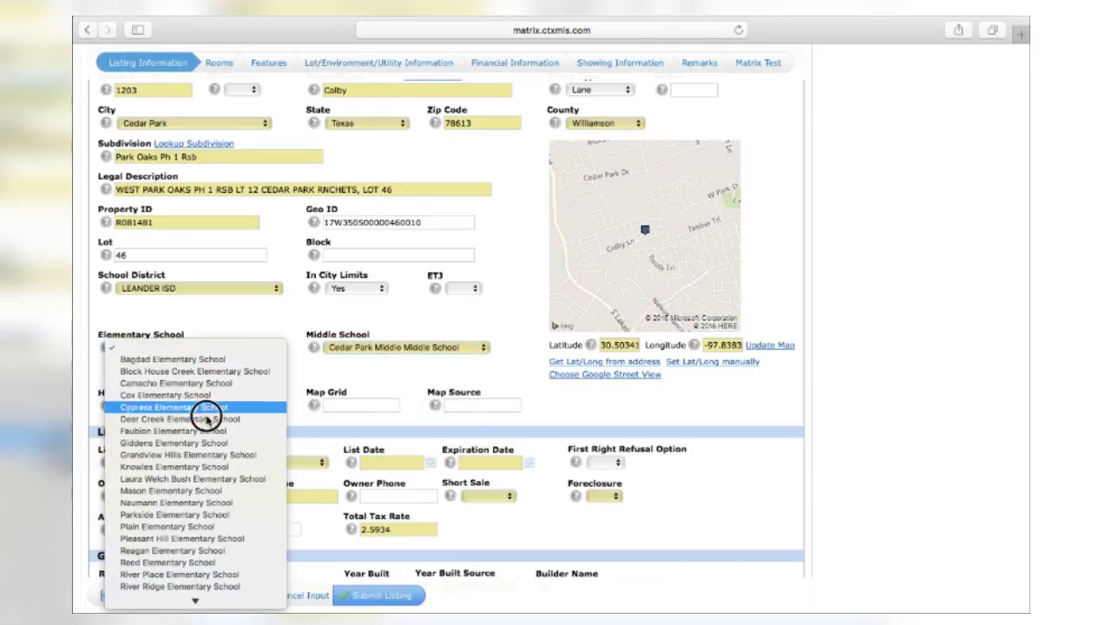
{"action": "mouse_move", "coordinate": [162, 598]}
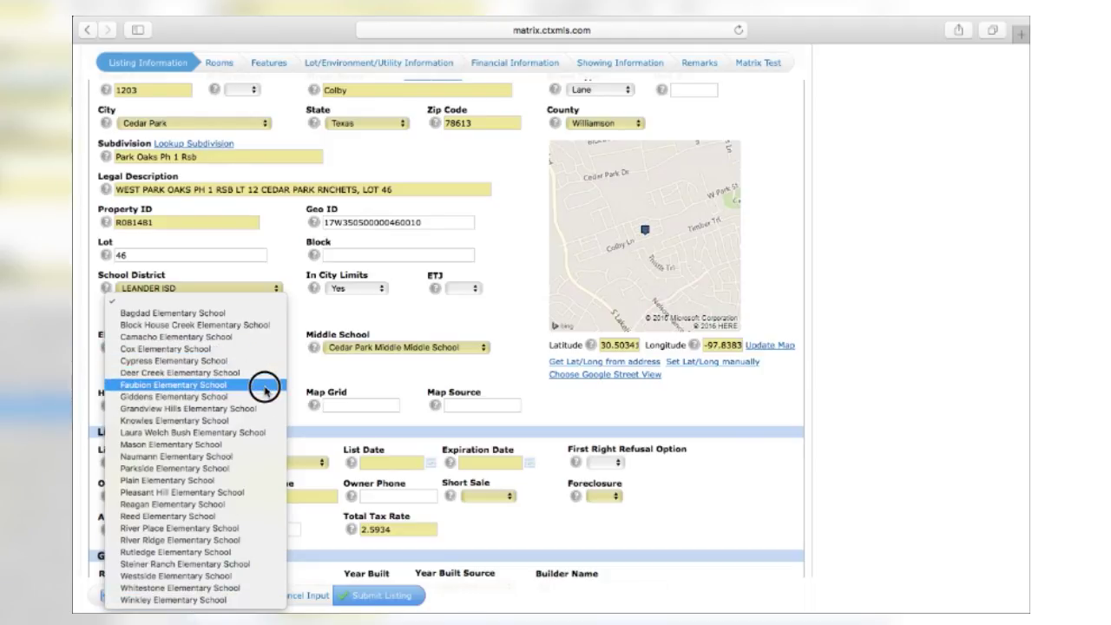
{"action": "left_click", "coordinate": [265, 390]}
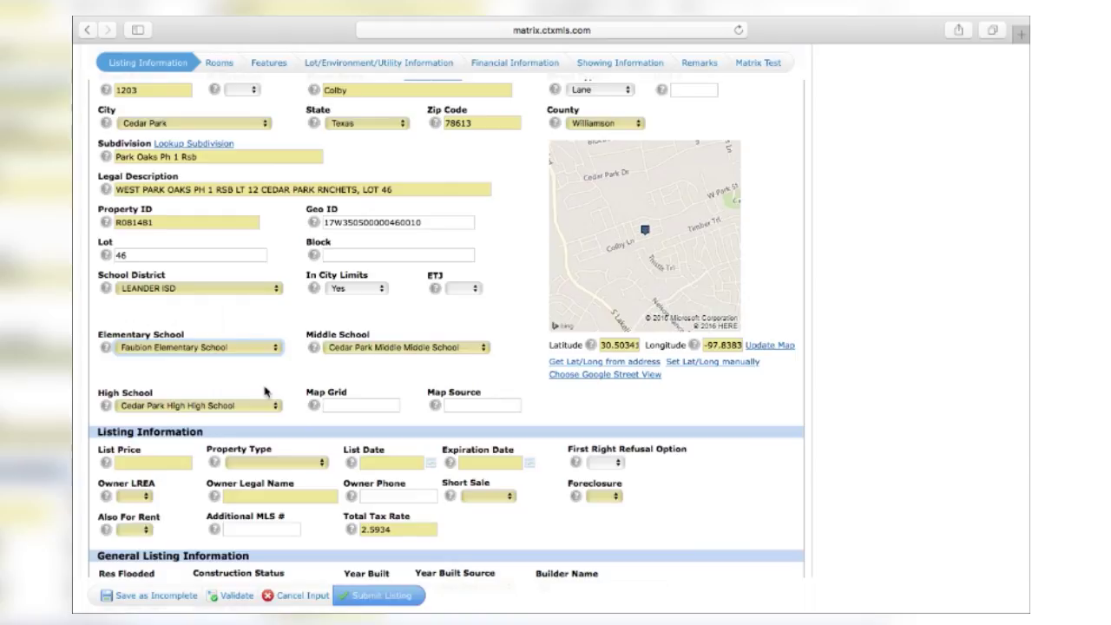
{"action": "left_click_drag", "start_coordinate": [240, 352], "coordinate": [195, 543]}
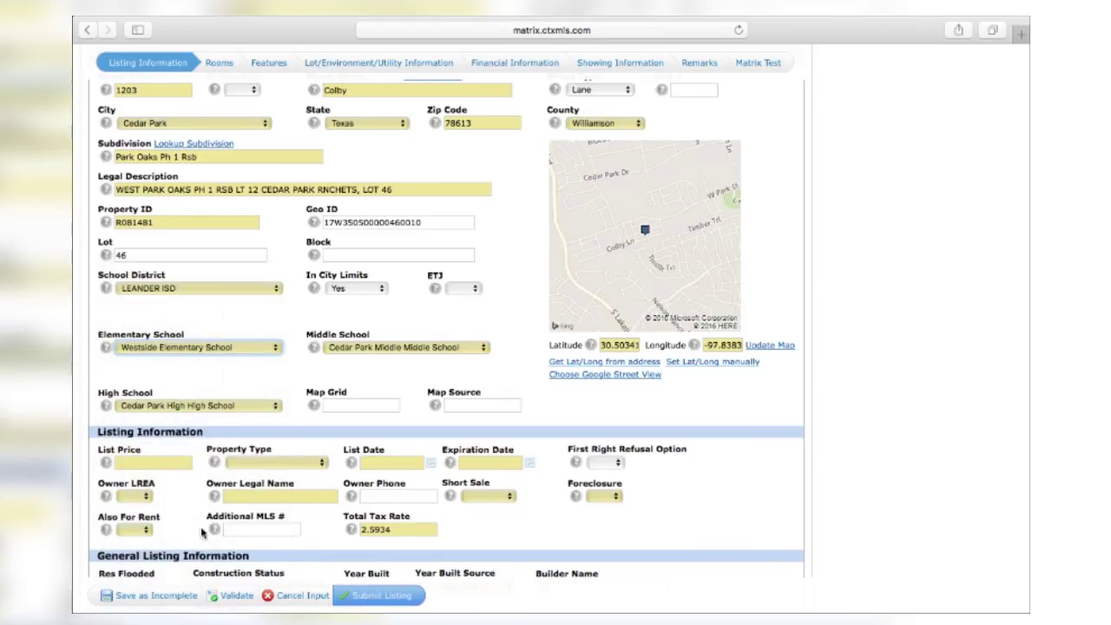
Step: Enter a List Price of 289999
{"action": "scroll", "coordinate": [211, 380], "scroll_direction": "down", "scroll_amount": 2}
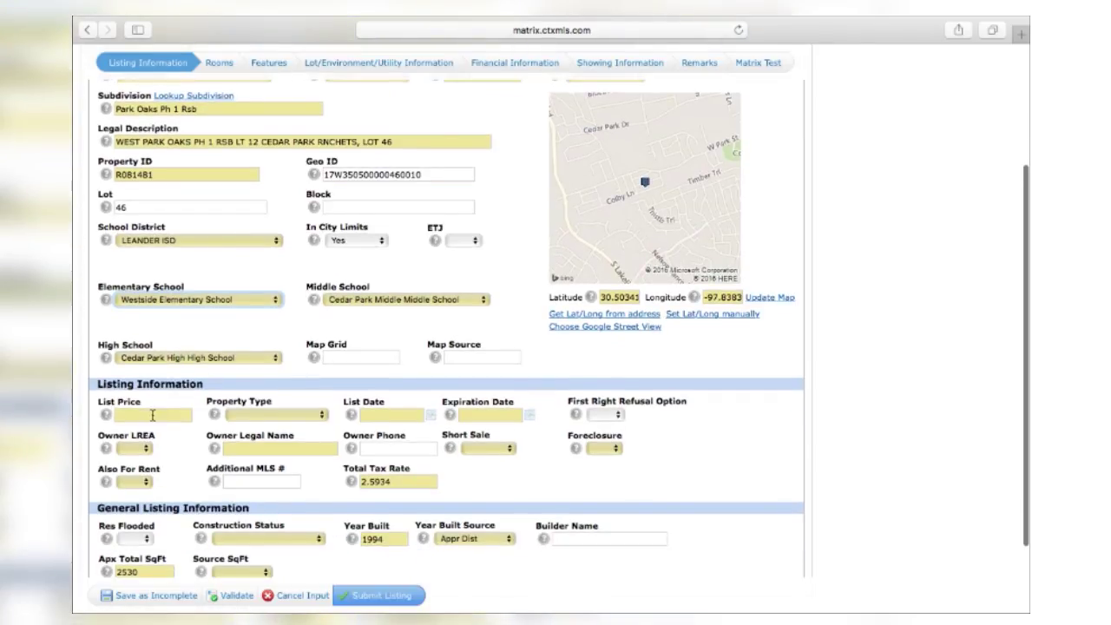
{"action": "left_click", "coordinate": [152, 415]}
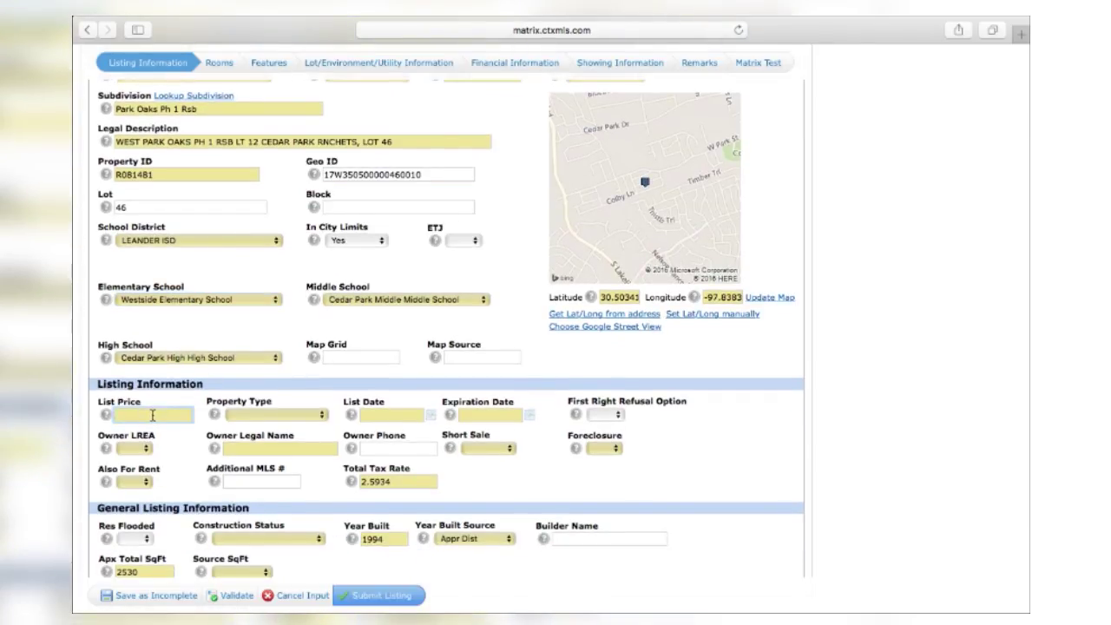
{"action": "type", "text": "289999"}
{"action": "key", "text": "Tab"}
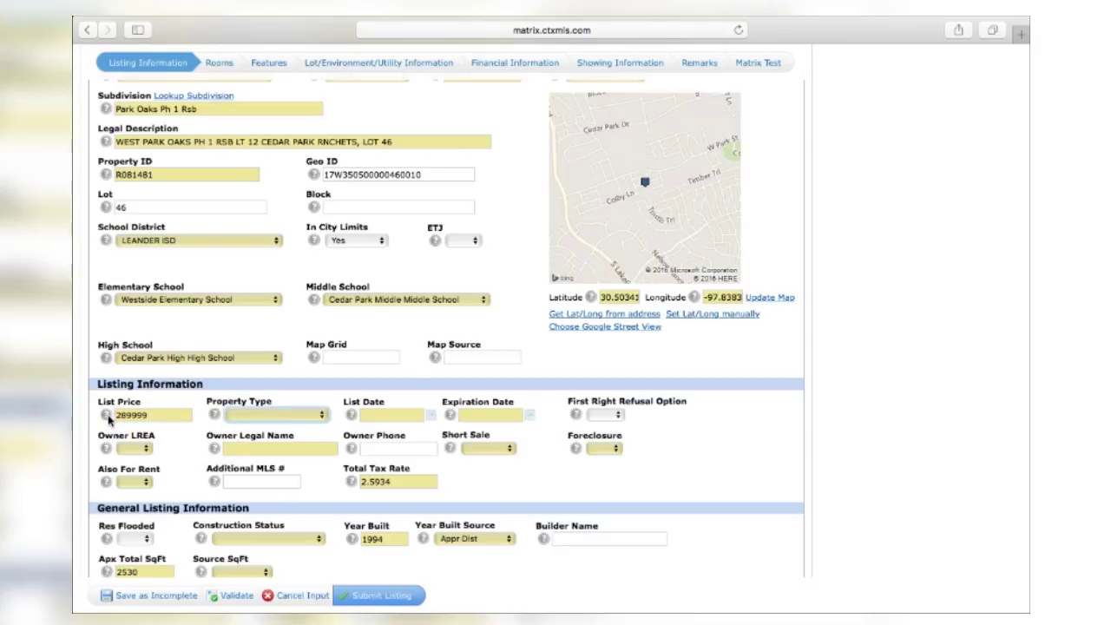
Step: Set Property Type to Single Family and bring up the List Date calendar
{"action": "mouse_move", "coordinate": [109, 418]}
{"action": "left_click", "coordinate": [275, 416]}
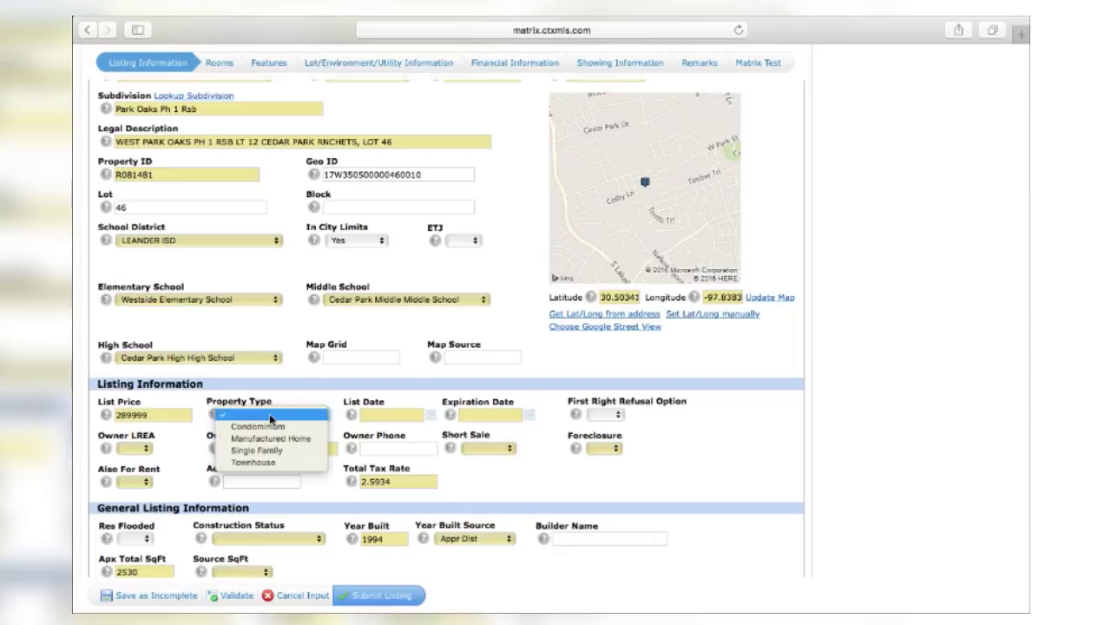
{"action": "left_click", "coordinate": [286, 450]}
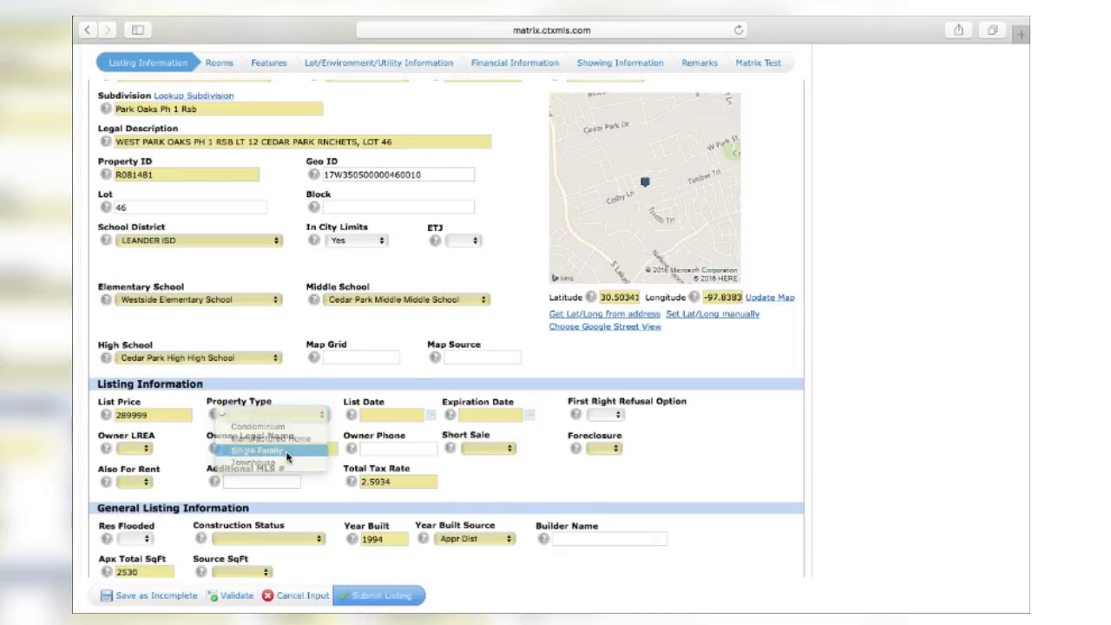
{"action": "left_click", "coordinate": [388, 418]}
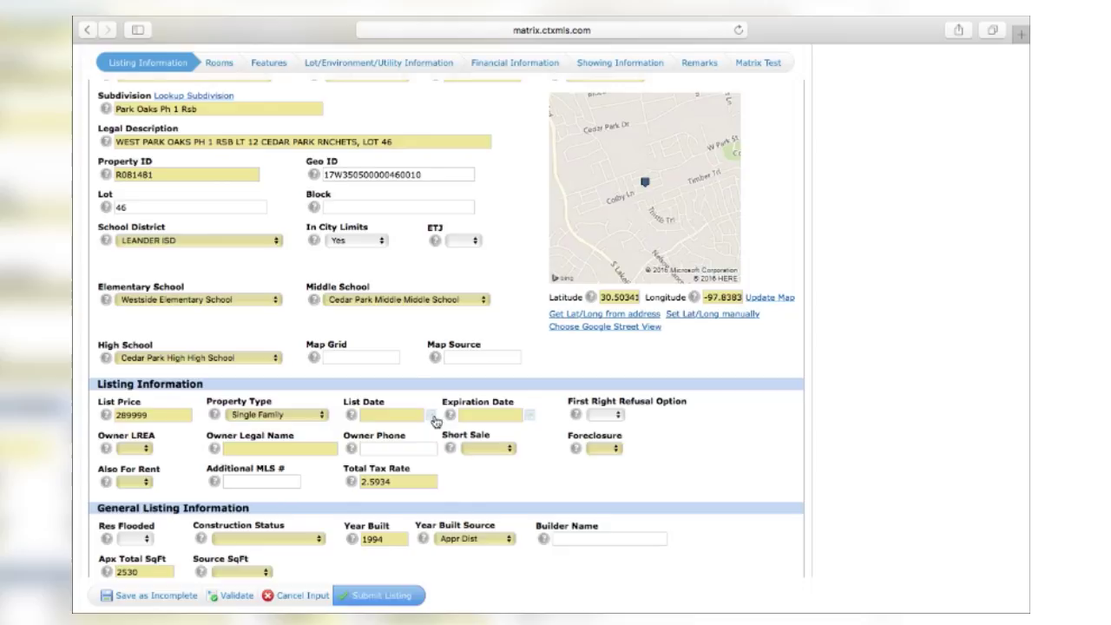
{"action": "left_click", "coordinate": [434, 417]}
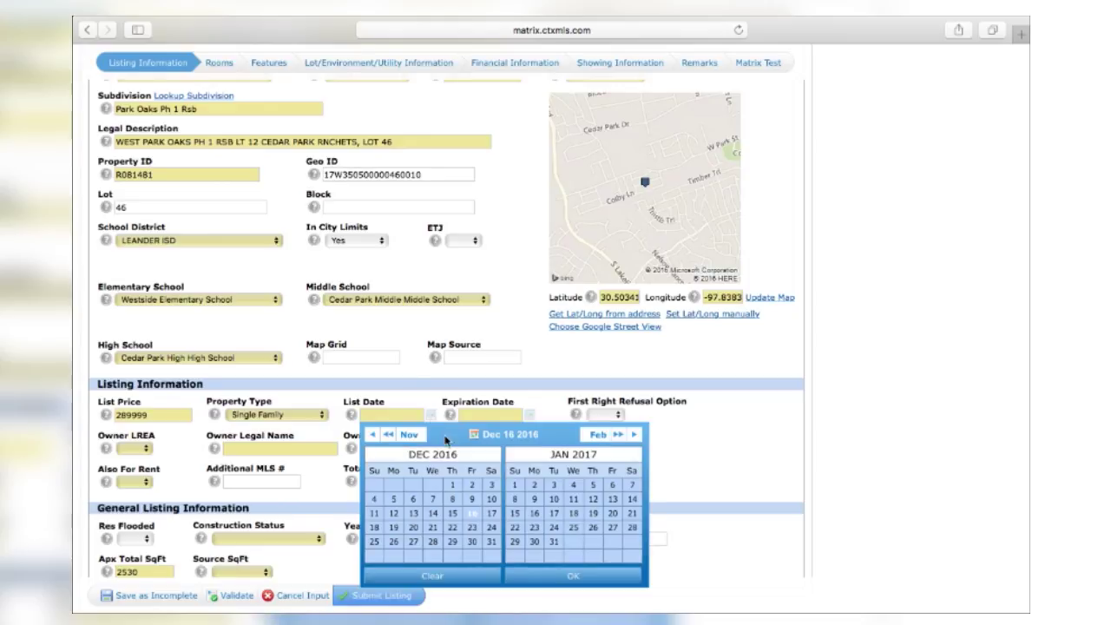
Step: Set the List Date to 12/16/2016 and the Expiration Date to 06/16/17
{"action": "left_click", "coordinate": [474, 516]}
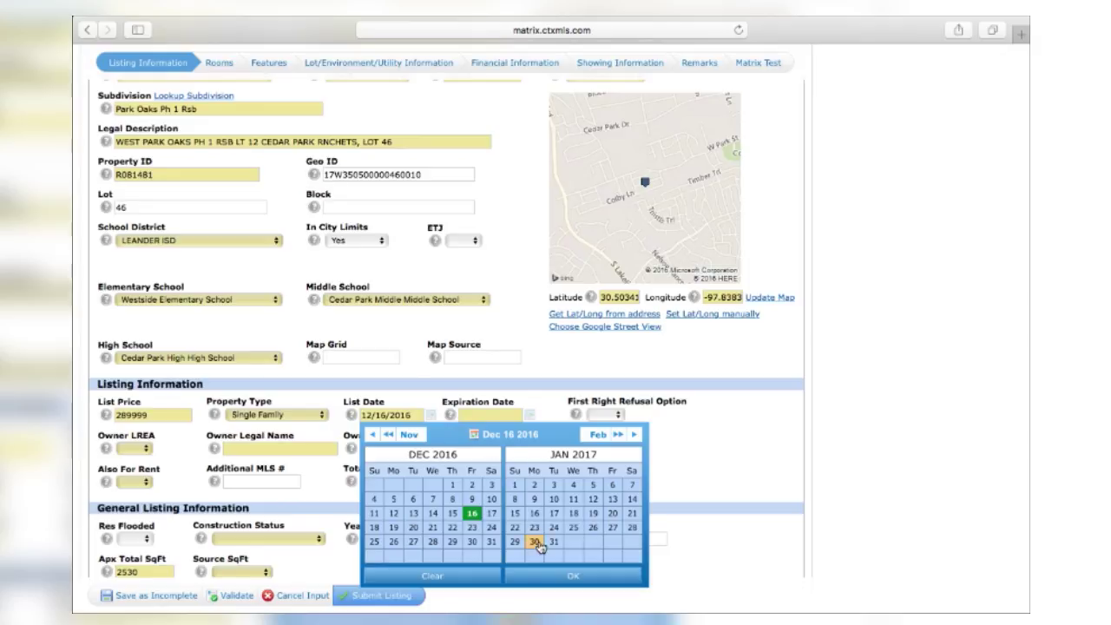
{"action": "left_click", "coordinate": [531, 585]}
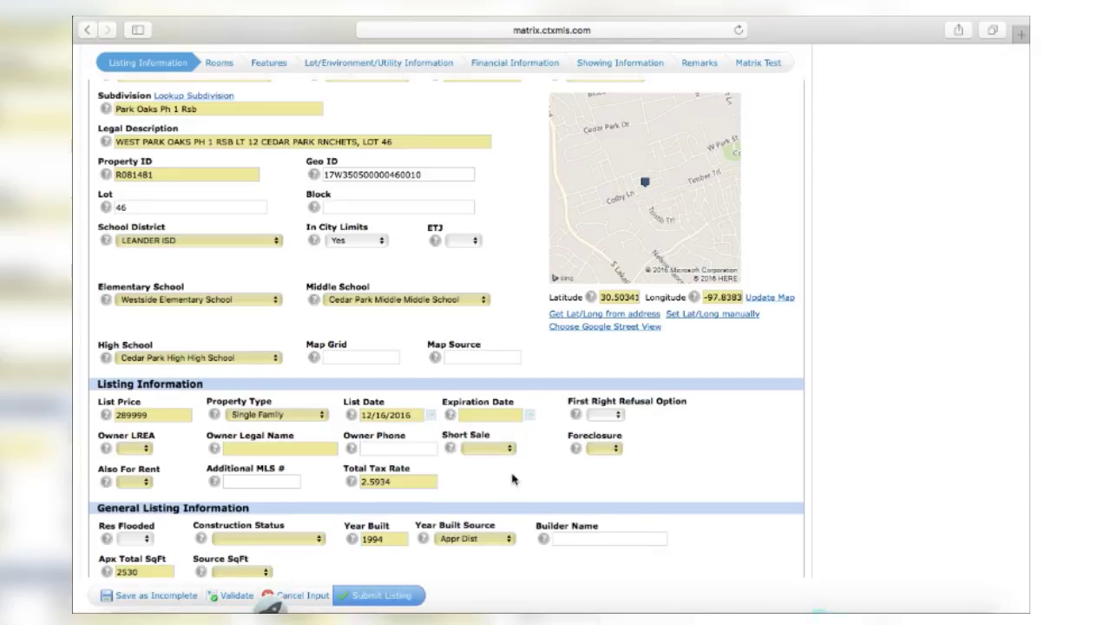
{"action": "left_click", "coordinate": [495, 413]}
{"action": "type", "text": "0"}
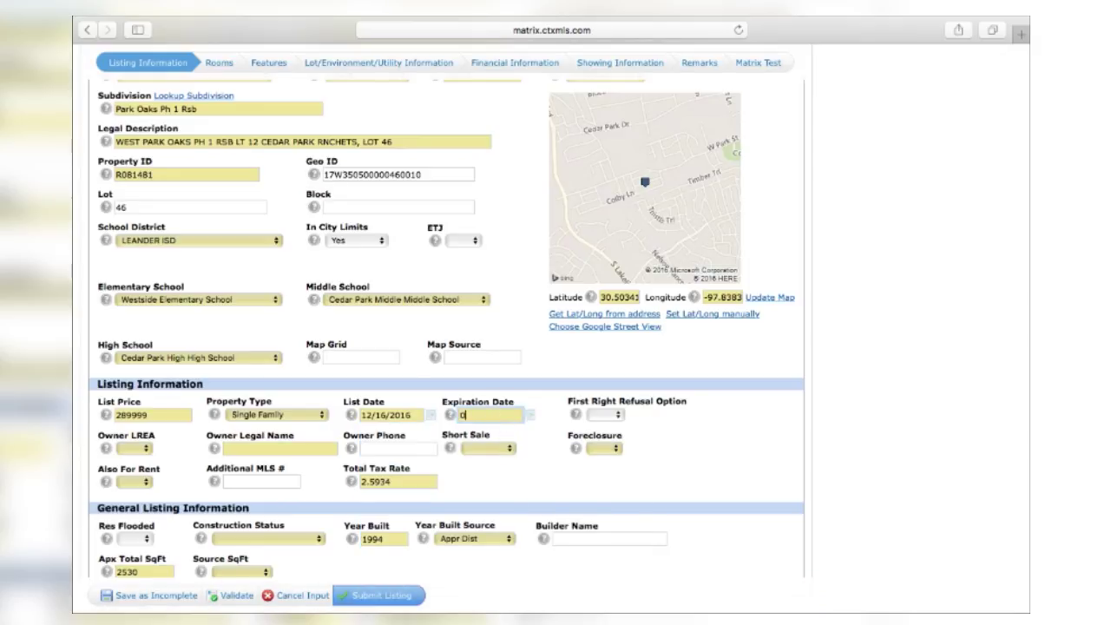
{"action": "type", "text": "6/16/17"}
{"action": "key", "text": "Tab"}
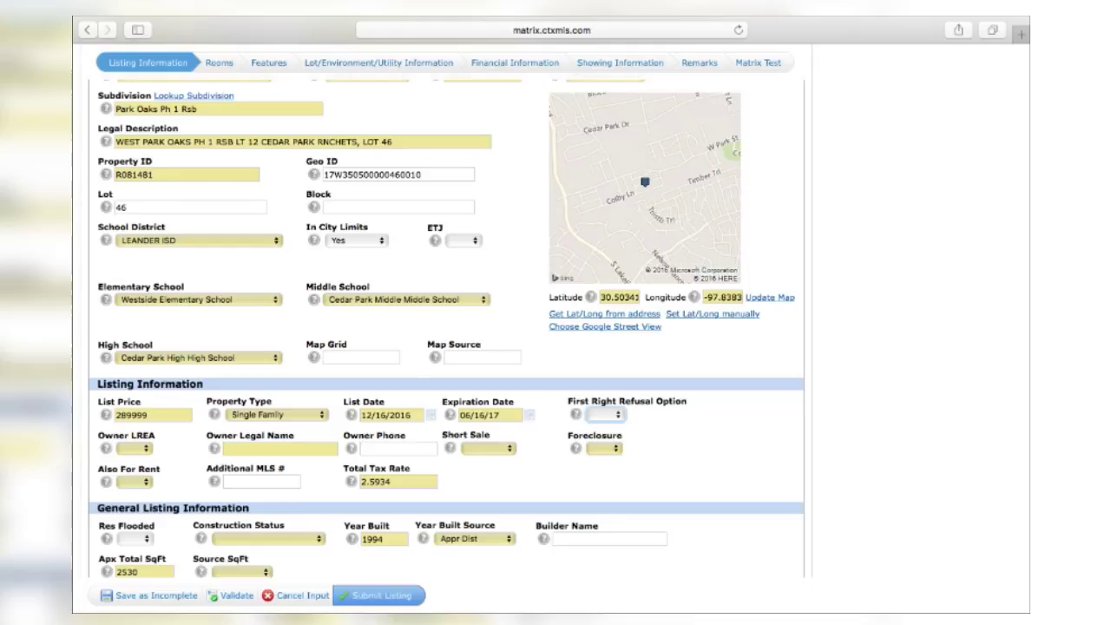
Step: Check the help note, then set the First Right Refusal Option to N/A
{"action": "left_click", "coordinate": [578, 414]}
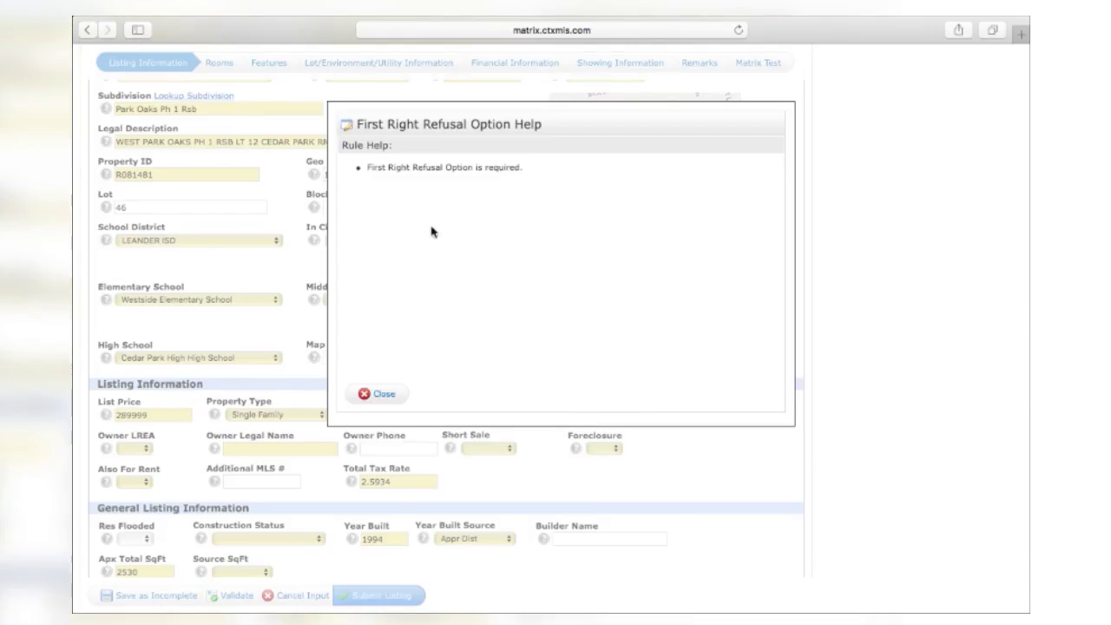
{"action": "left_click", "coordinate": [382, 393]}
{"action": "left_click", "coordinate": [598, 417]}
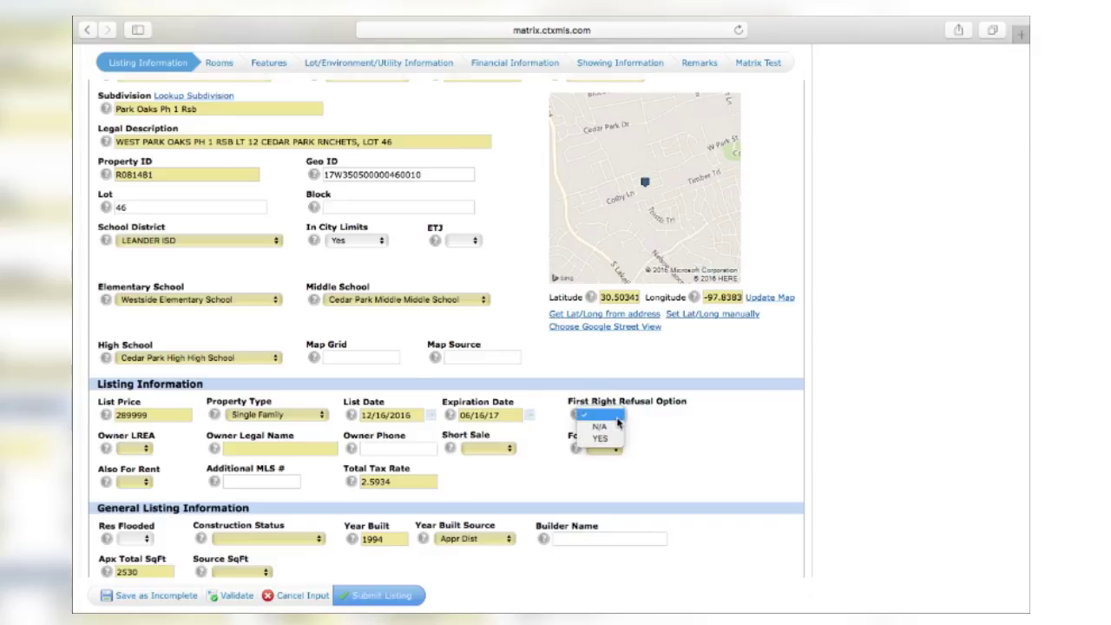
{"action": "left_click", "coordinate": [605, 427]}
Step: Set Owner LREA to No and enter the owner's legal name and phone number
{"action": "scroll", "coordinate": [612, 436], "scroll_direction": "down", "scroll_amount": 3}
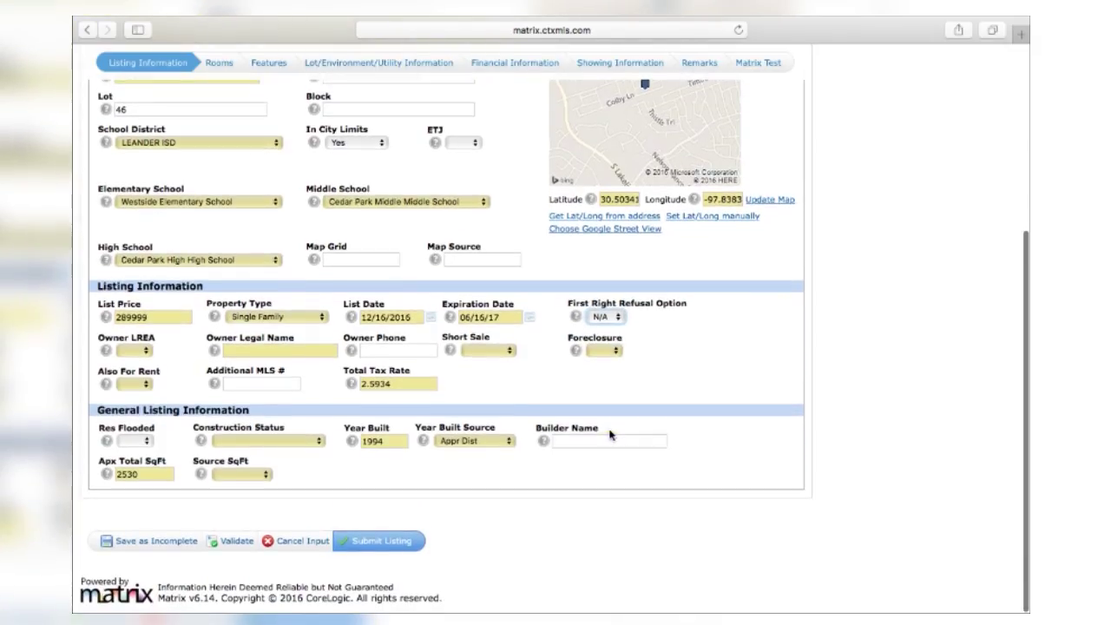
{"action": "left_click", "coordinate": [144, 350]}
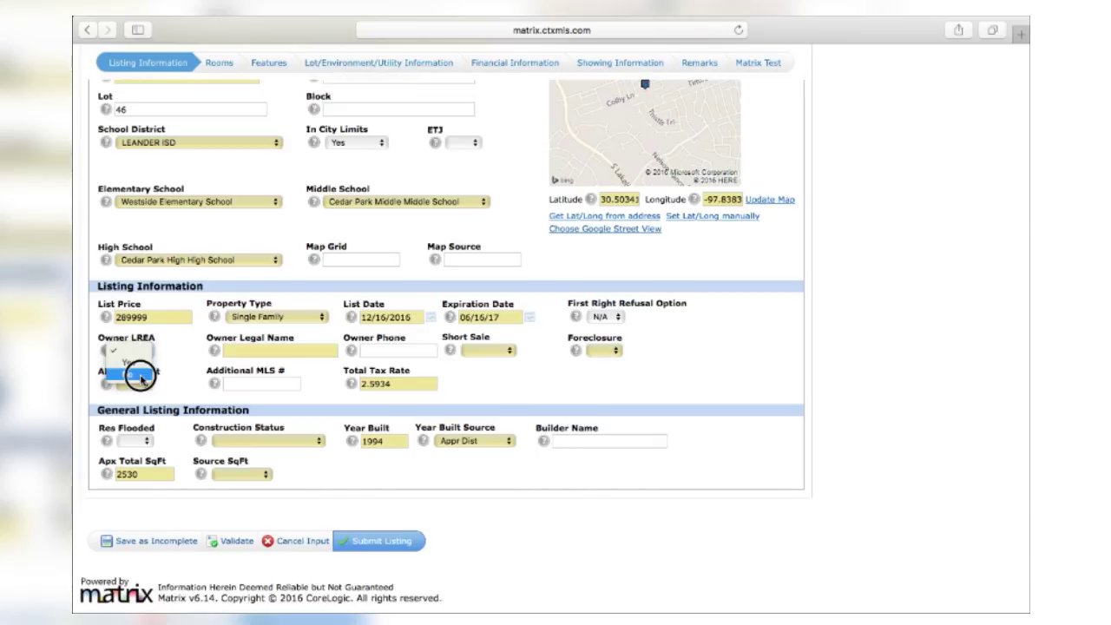
{"action": "left_click", "coordinate": [141, 376]}
{"action": "left_click", "coordinate": [260, 352]}
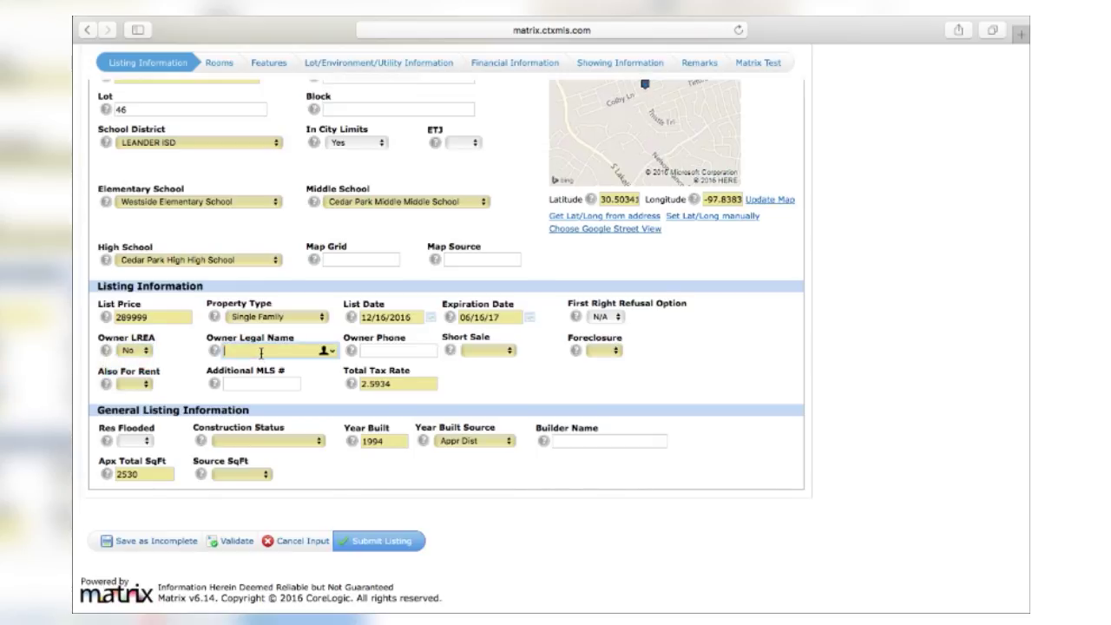
{"action": "type", "text": "Bob Smith"}
{"action": "key", "text": "Tab"}
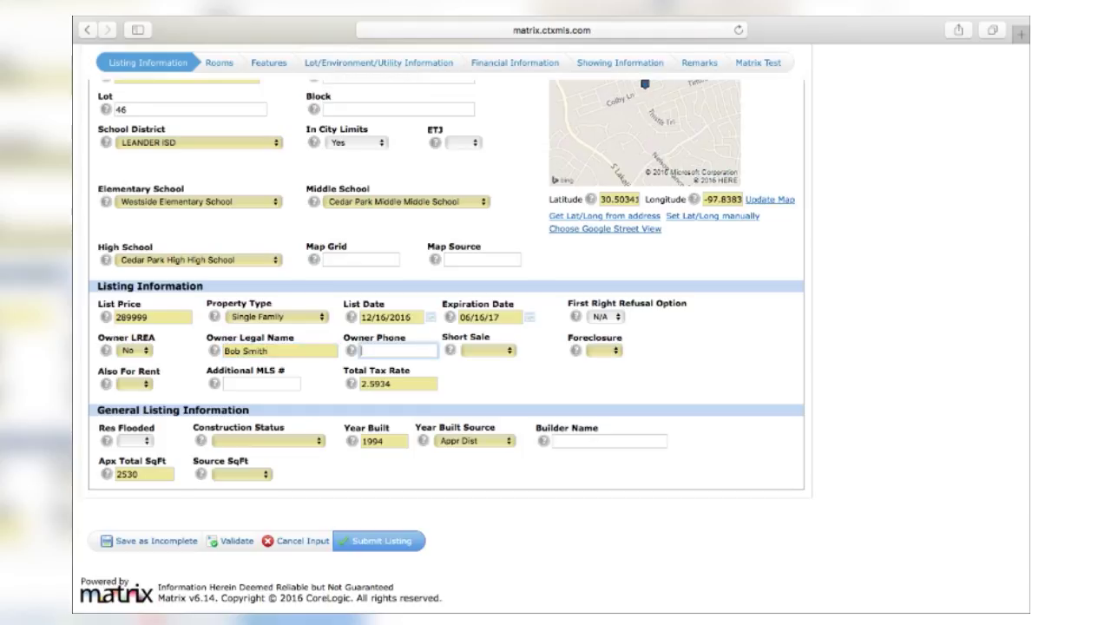
{"action": "type", "text": "555-5555-5555"}
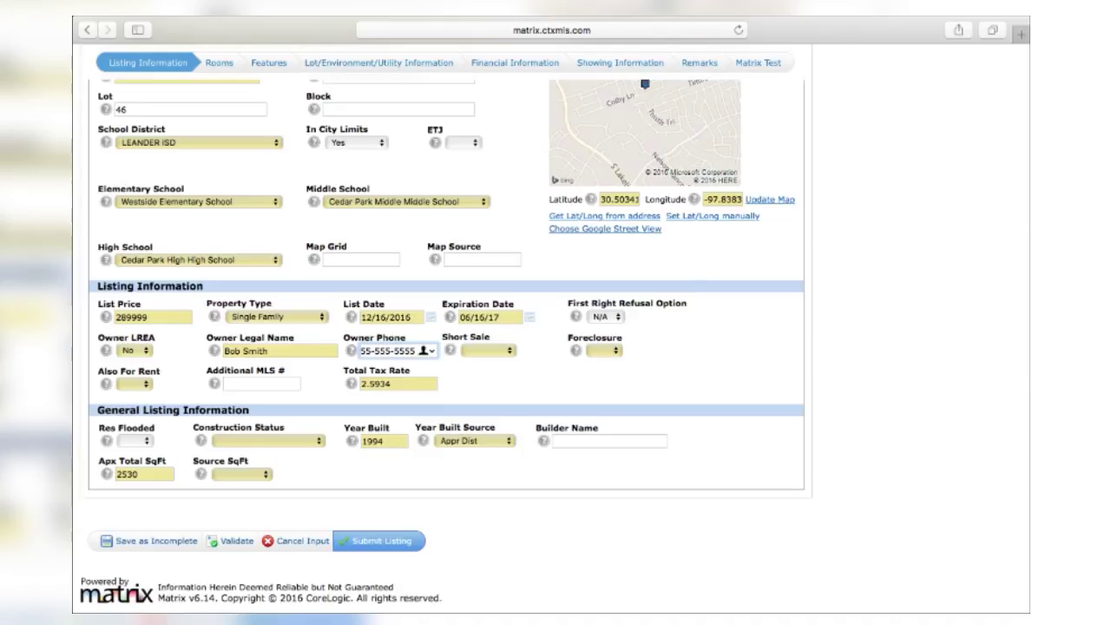
Step: Set Short Sale, Foreclosure and Also For Rent all to No
{"action": "key", "text": "Tab"}
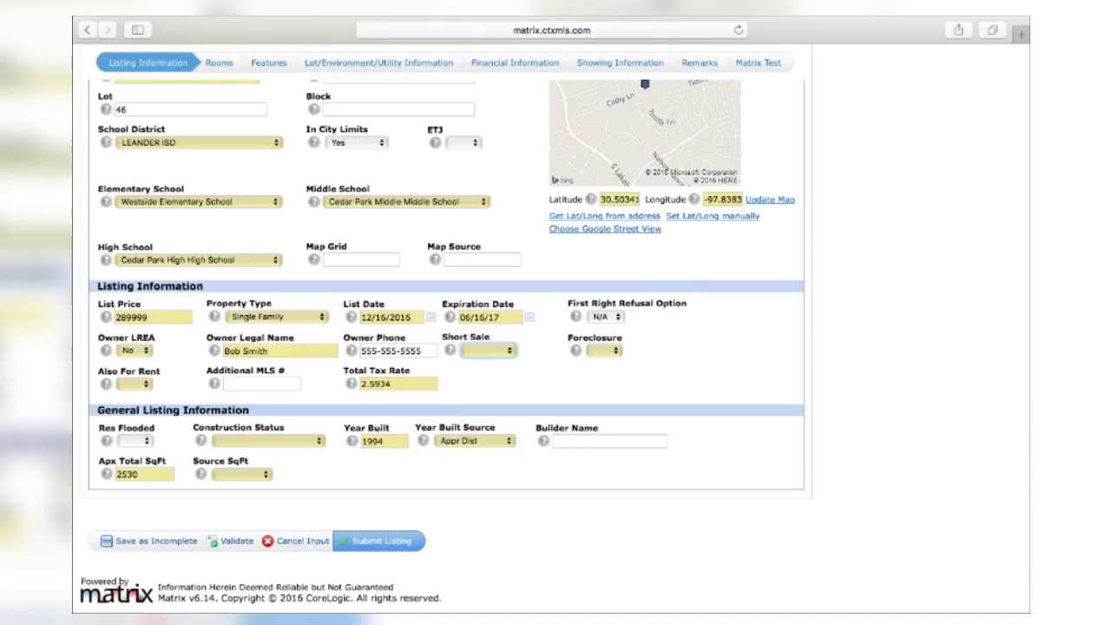
{"action": "left_click", "coordinate": [511, 352]}
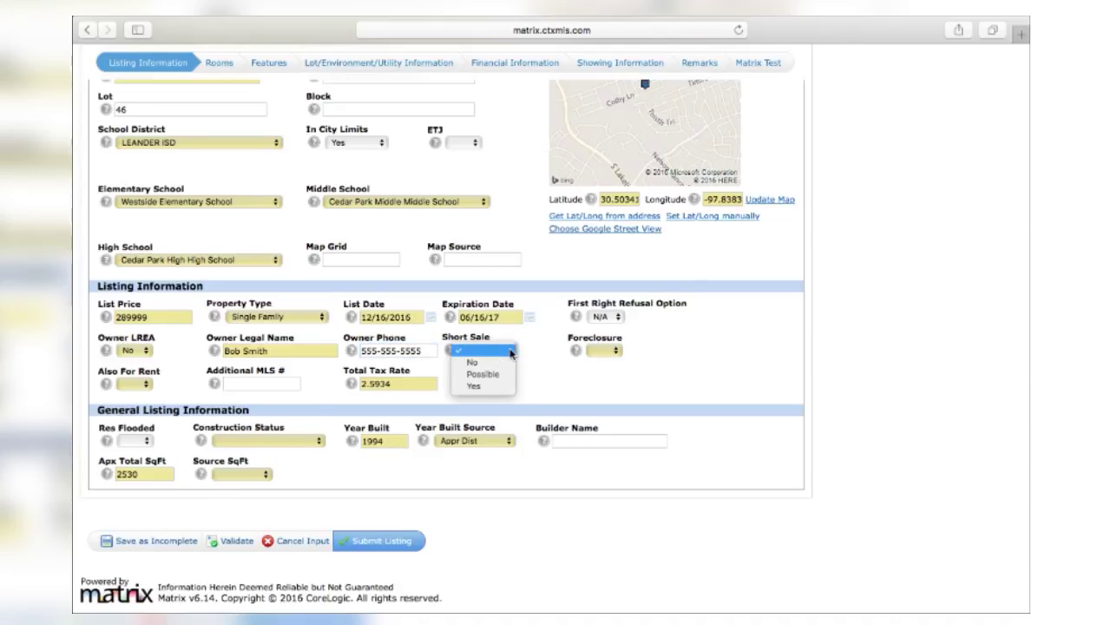
{"action": "left_click", "coordinate": [472, 361]}
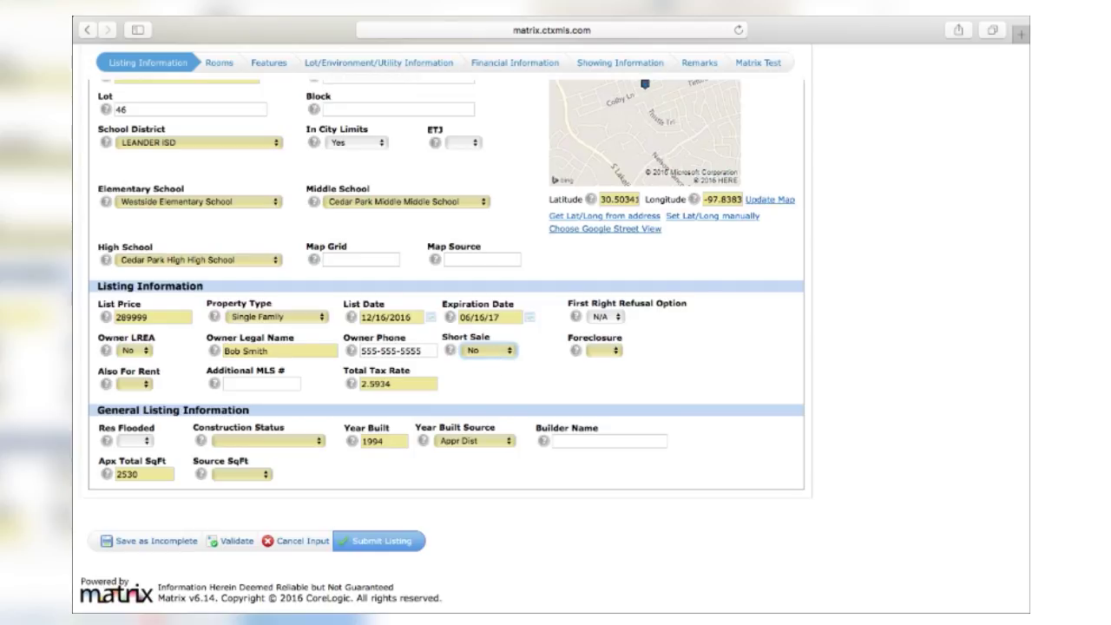
{"action": "left_click", "coordinate": [604, 349]}
{"action": "key", "text": "n"}
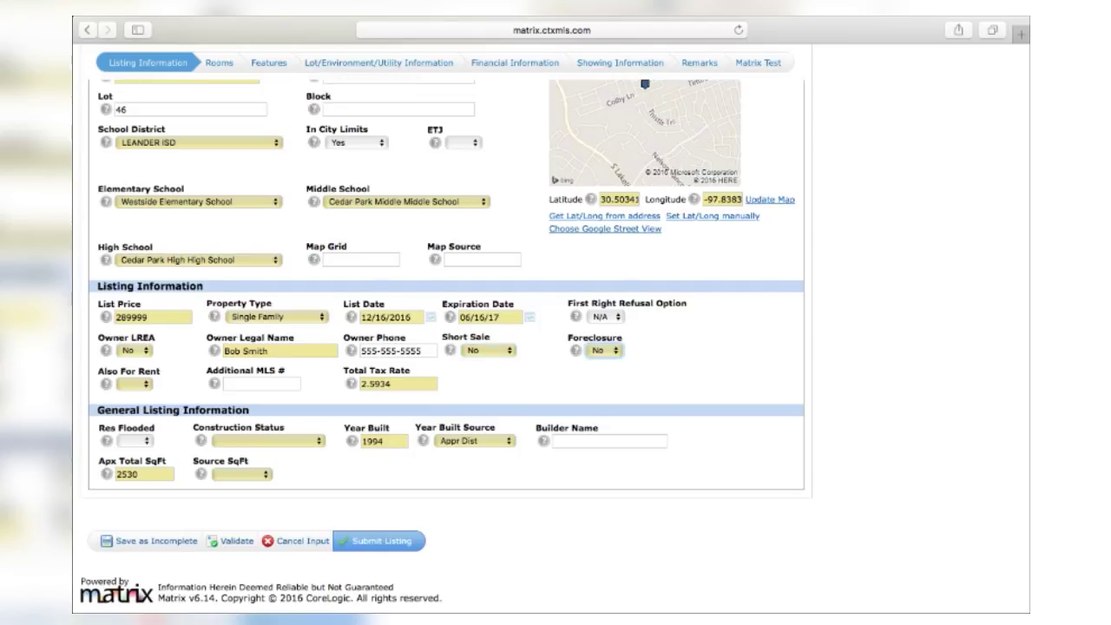
{"action": "key", "text": "Tab"}
{"action": "key", "text": "n"}
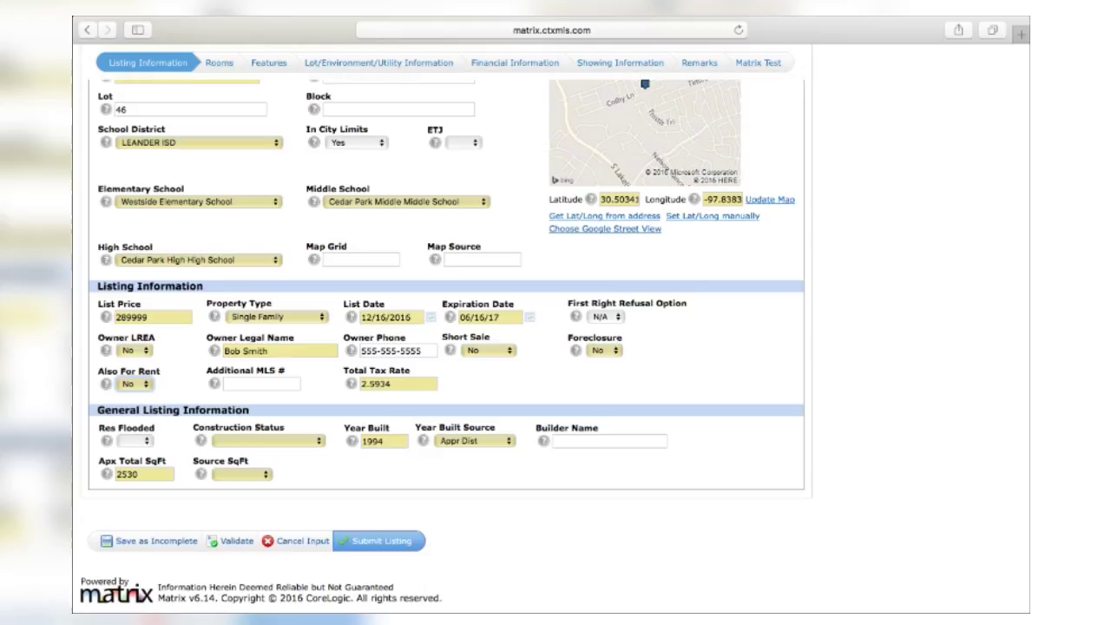
{"action": "key", "text": "Tab"}
{"action": "key", "text": "Tab"}
{"action": "key", "text": "Tab"}
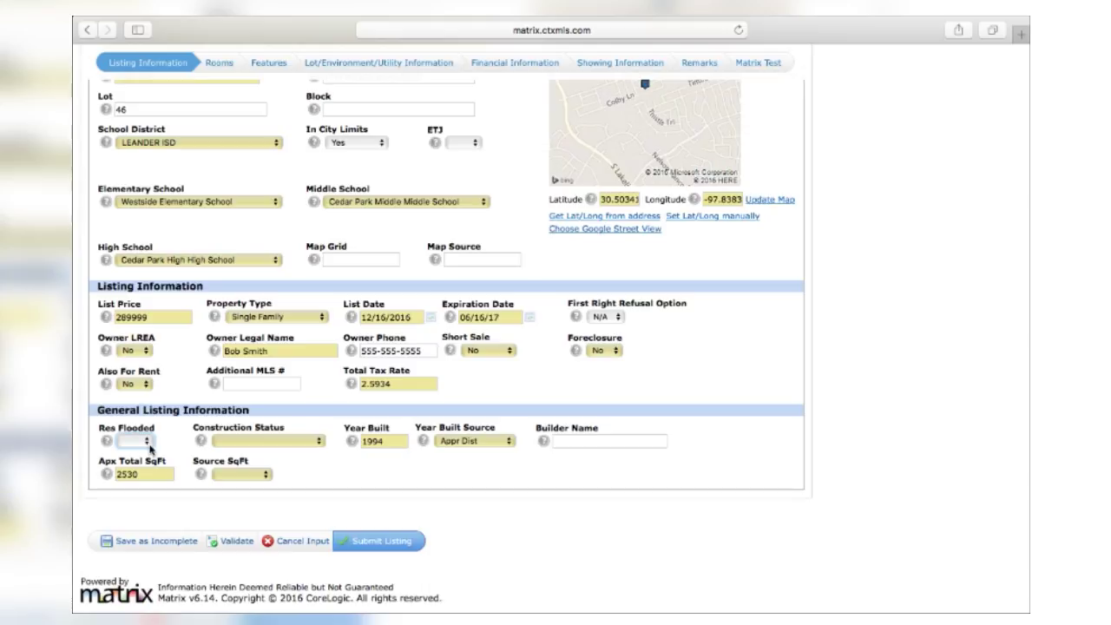
Step: Set Res Flooded to No and Construction Status to Complete Construction
{"action": "left_click", "coordinate": [145, 441]}
{"action": "left_click", "coordinate": [141, 466]}
{"action": "left_click", "coordinate": [242, 440]}
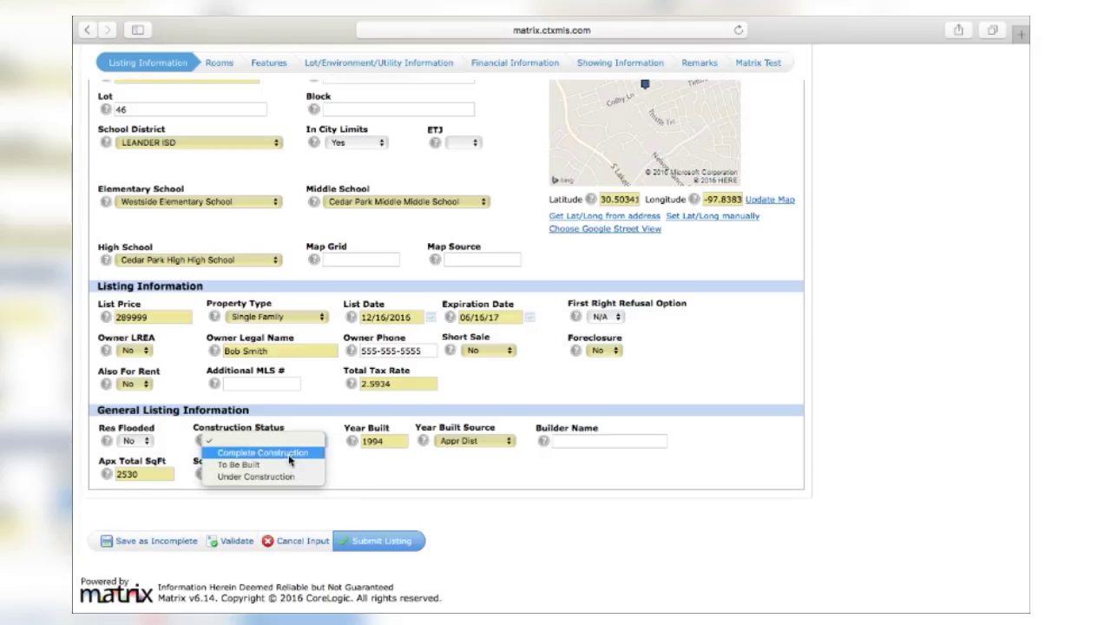
{"action": "left_click", "coordinate": [287, 453]}
Step: Enter 'Wilshire Homes' as the Builder Name
{"action": "left_click", "coordinate": [608, 440]}
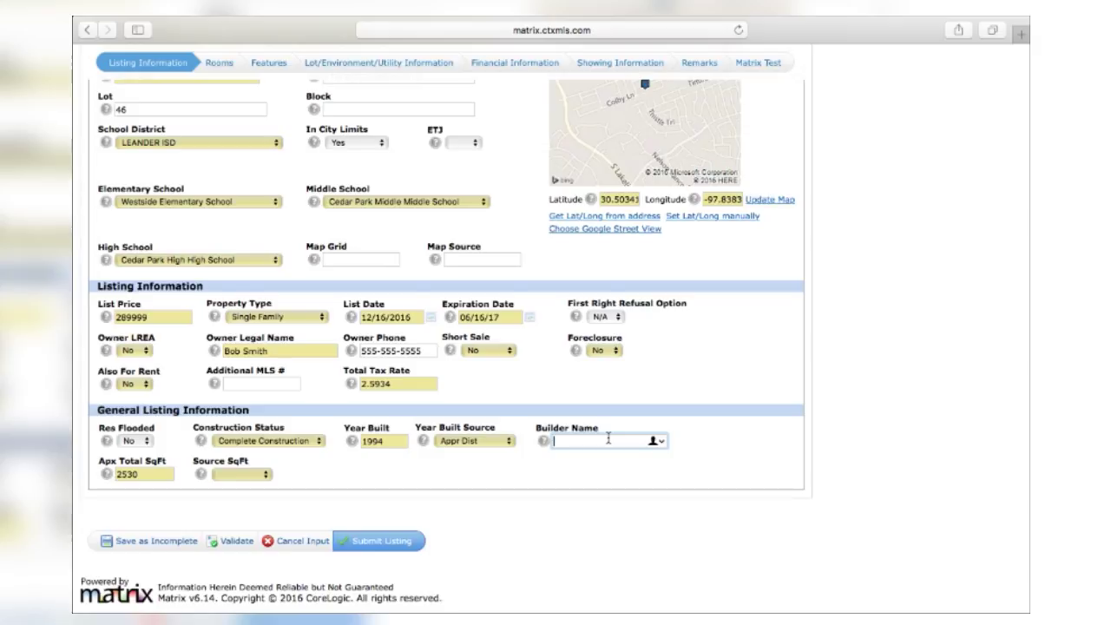
{"action": "type", "text": "W"}
{"action": "type", "text": "hilkshi"}
{"action": "key", "text": "BackSpace"}
{"action": "key", "text": "BackSpace"}
{"action": "key", "text": "BackSpace"}
{"action": "key", "text": "BackSpace"}
{"action": "key", "text": "BackSpace"}
{"action": "type", "text": "ilshire Homes"}
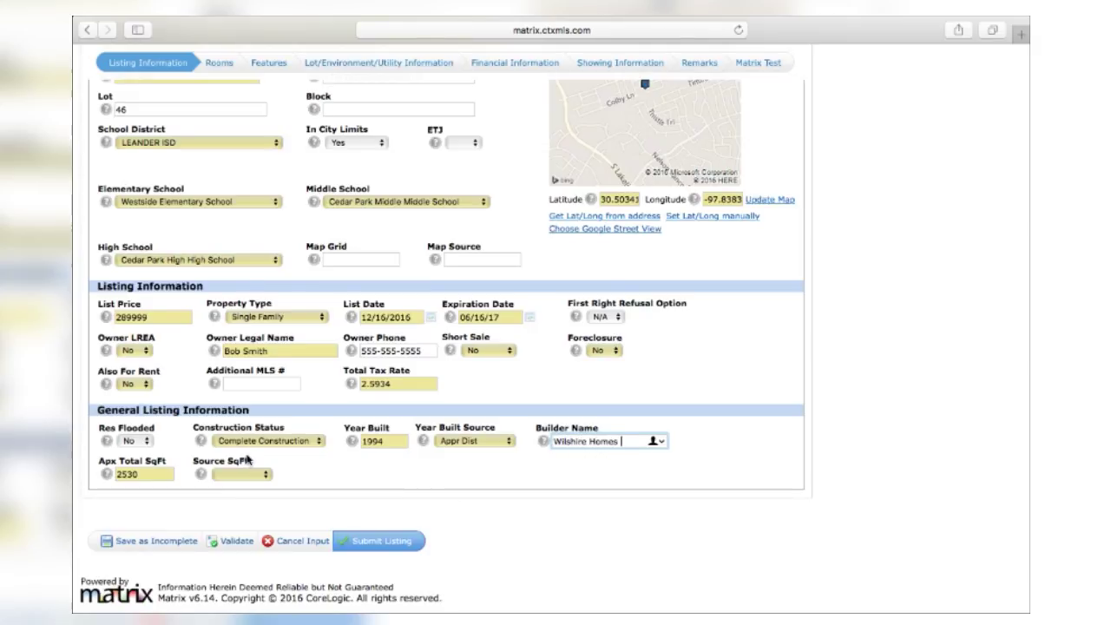
Step: Set Source SqFt to Appr Dist and go to the Rooms page of the form
{"action": "left_click", "coordinate": [237, 475]}
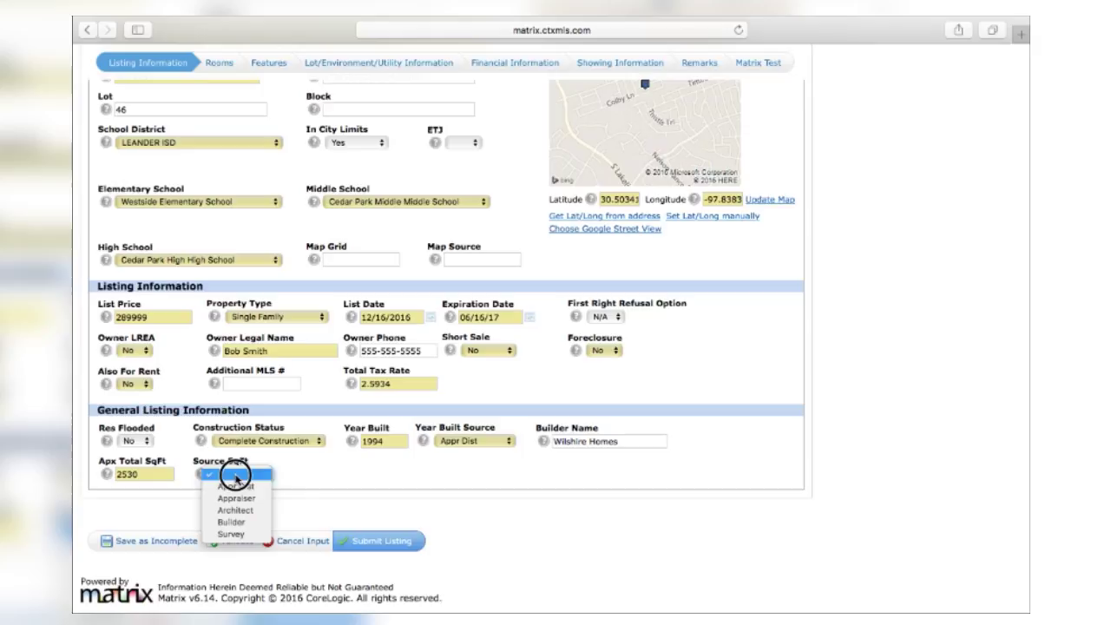
{"action": "left_click", "coordinate": [315, 477]}
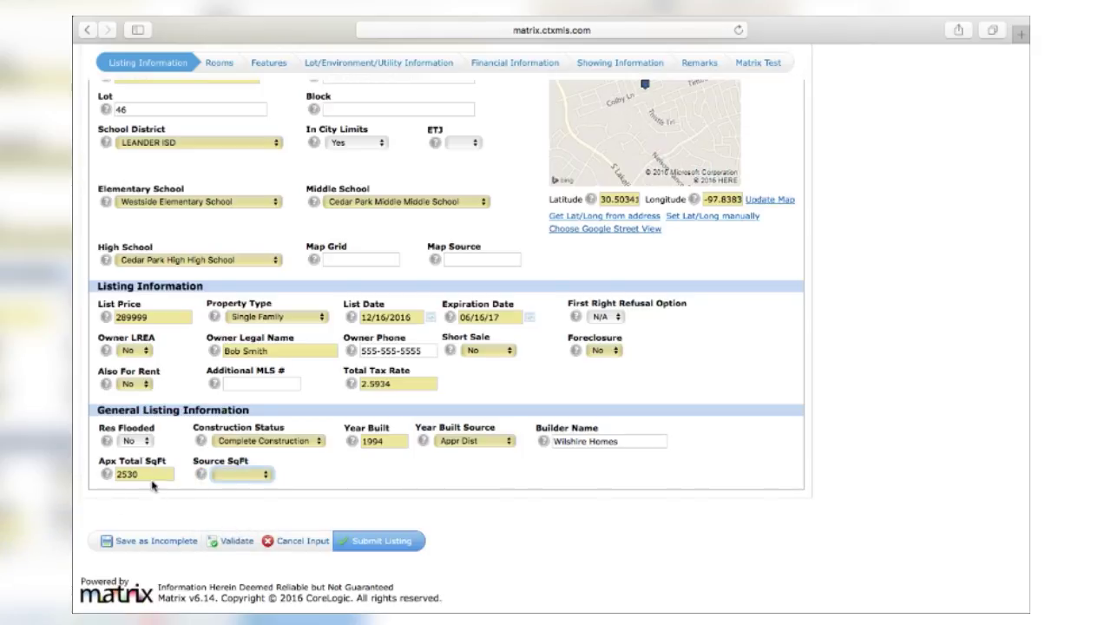
{"action": "left_click", "coordinate": [249, 473]}
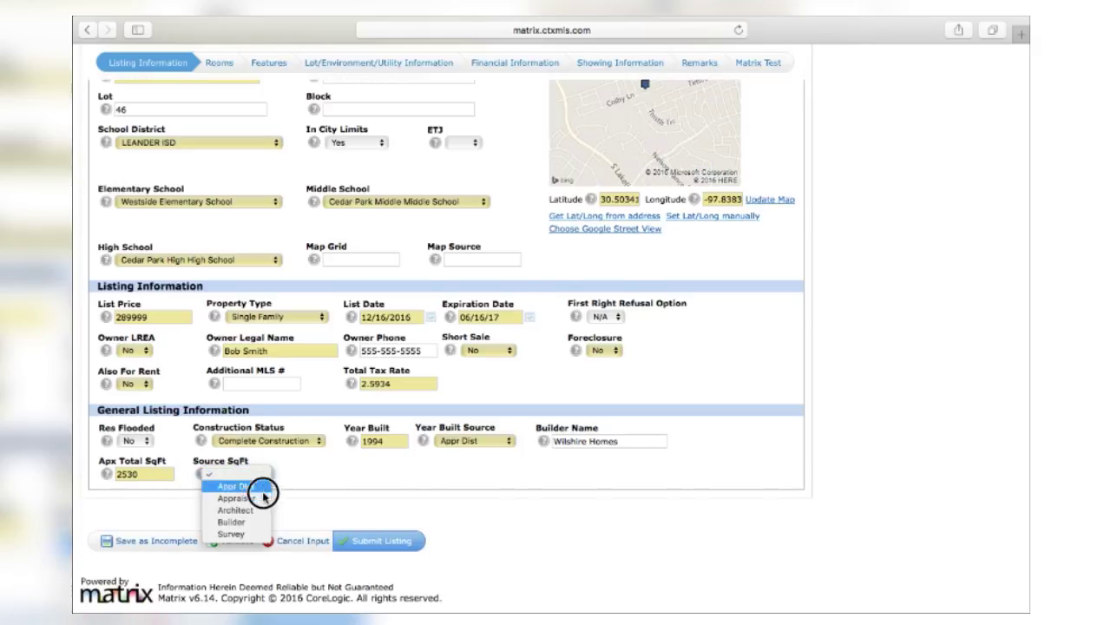
{"action": "left_click", "coordinate": [262, 493]}
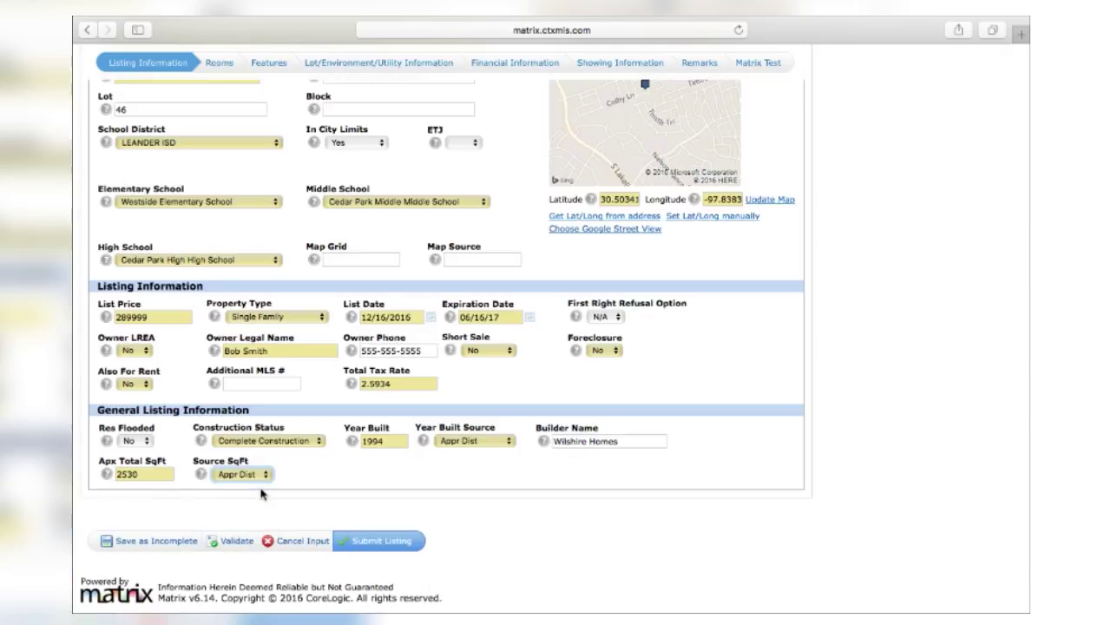
{"action": "scroll", "coordinate": [337, 481], "scroll_direction": "down", "scroll_amount": 2}
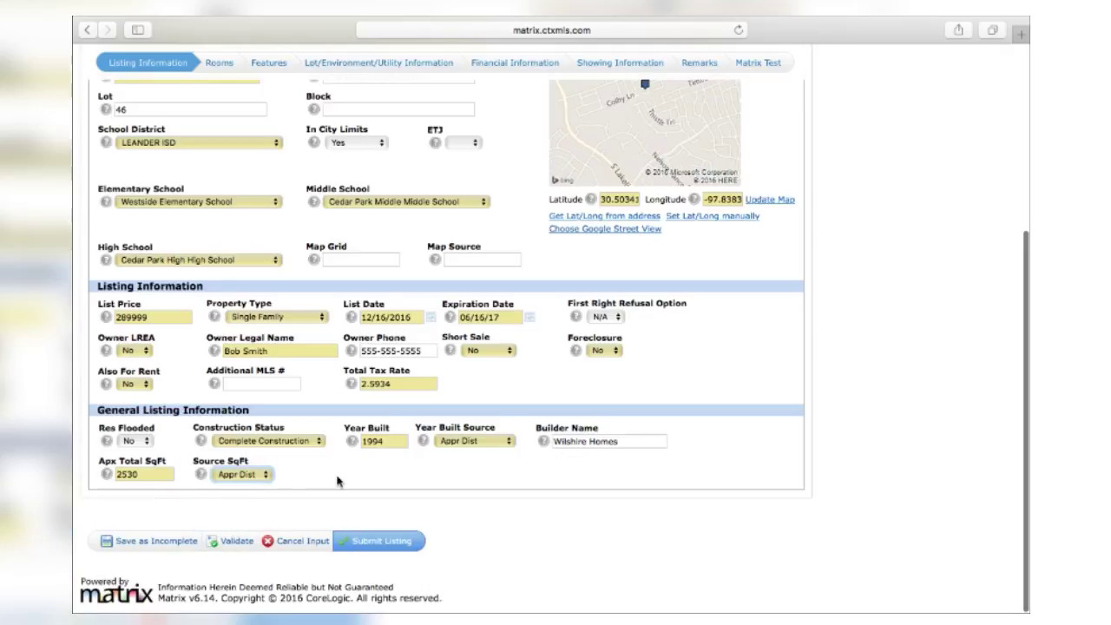
{"action": "left_click", "coordinate": [217, 69]}
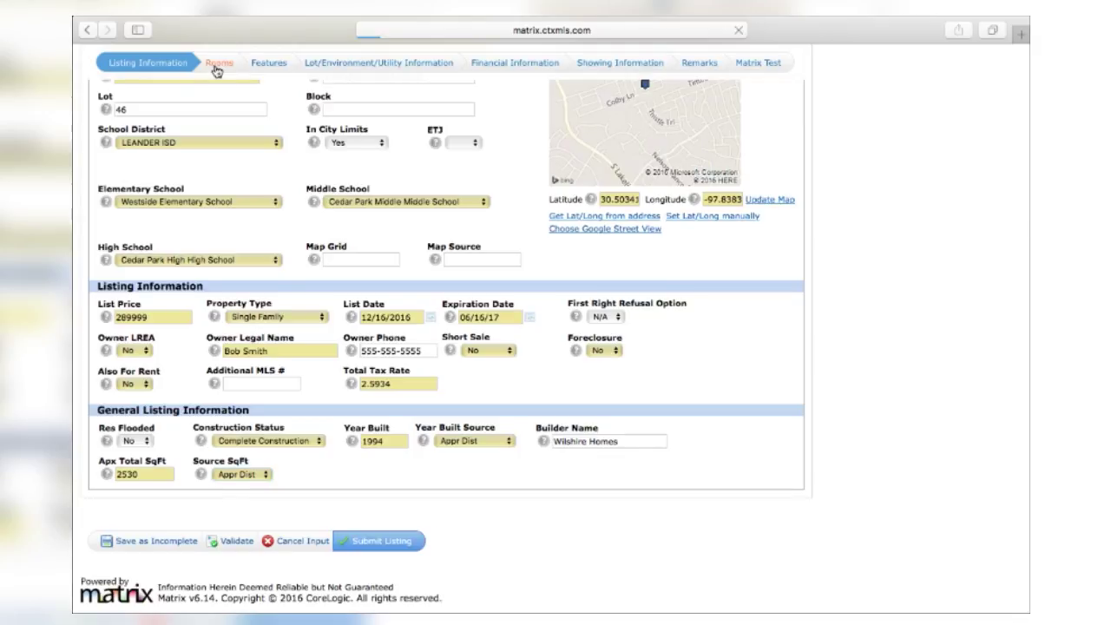